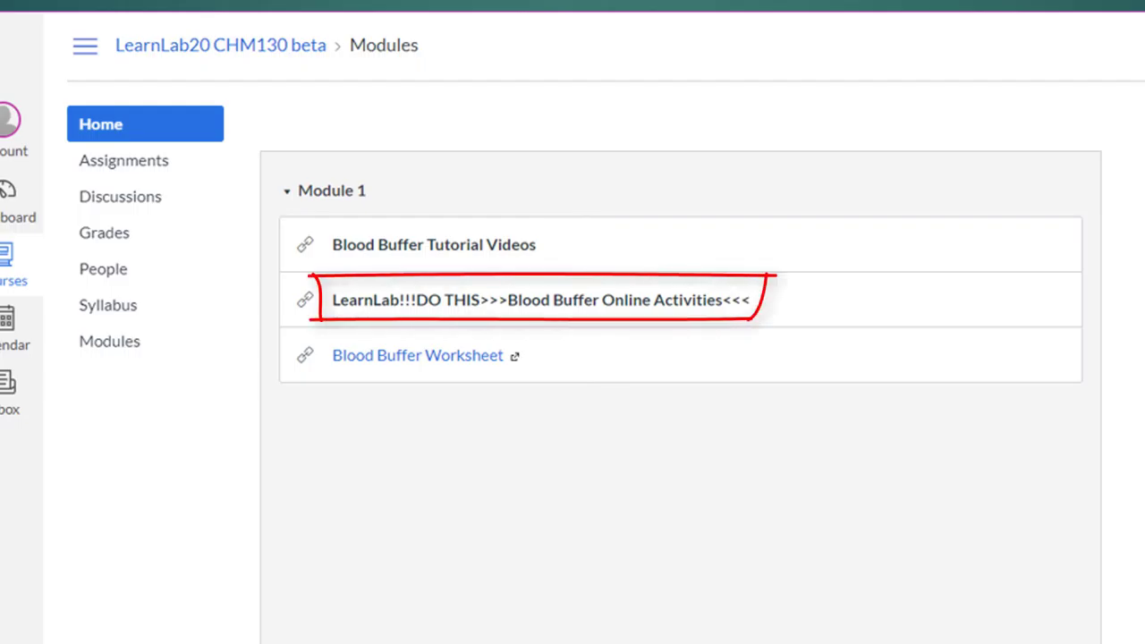
Step: Open the Blood Buffer Online Activities from Module 1 and reveal all three hints for the question on adding an acidic substance to water
key(Right)
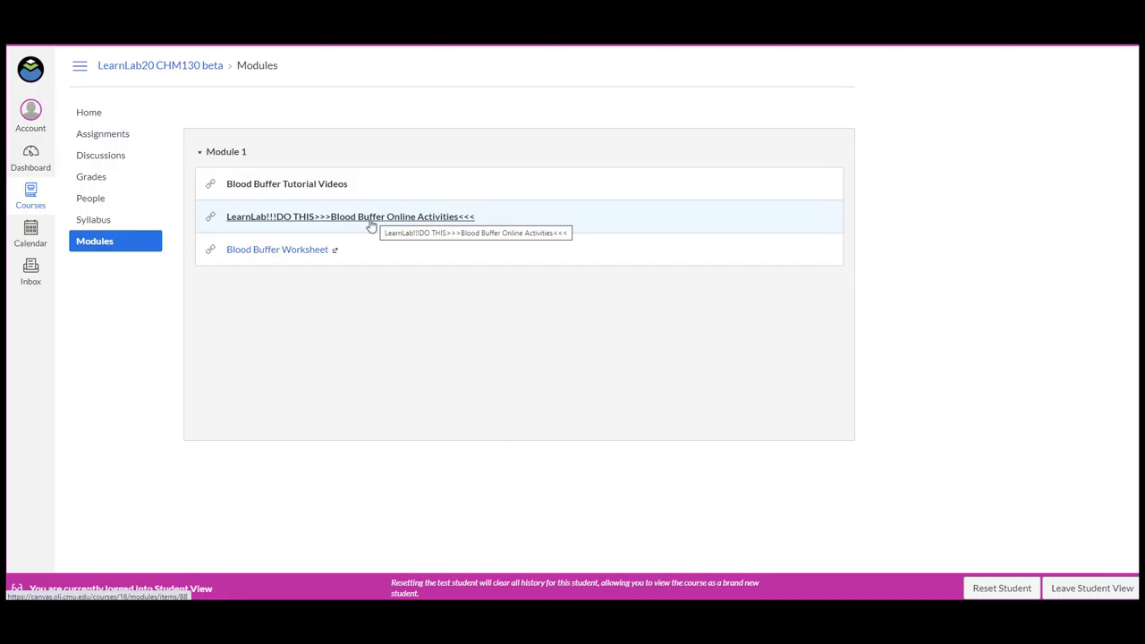
click(371, 224)
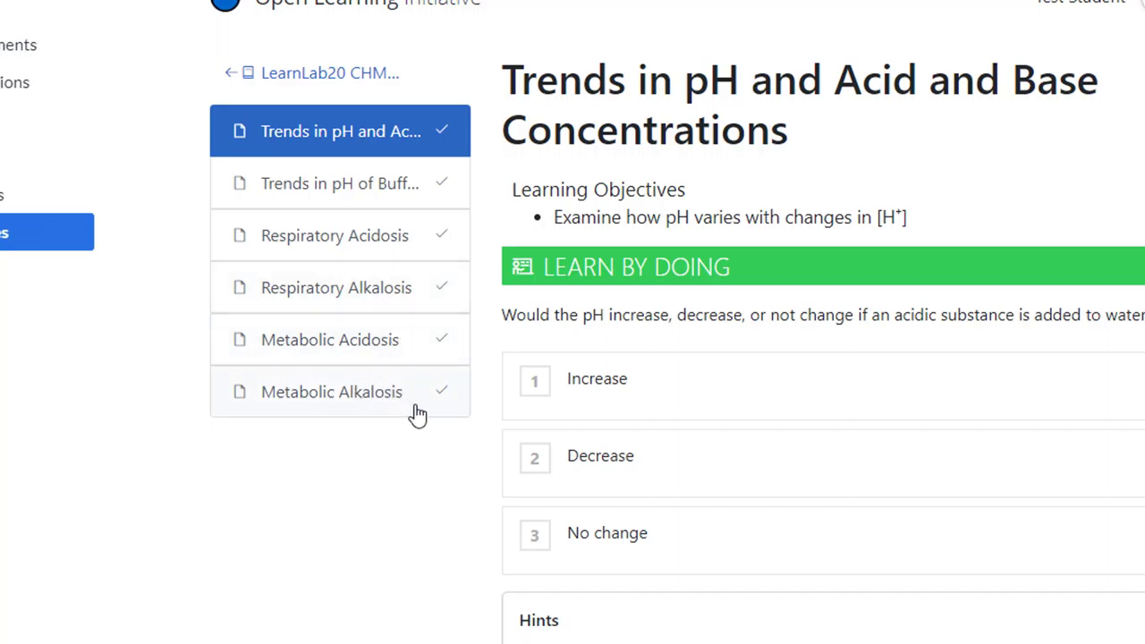
click(467, 543)
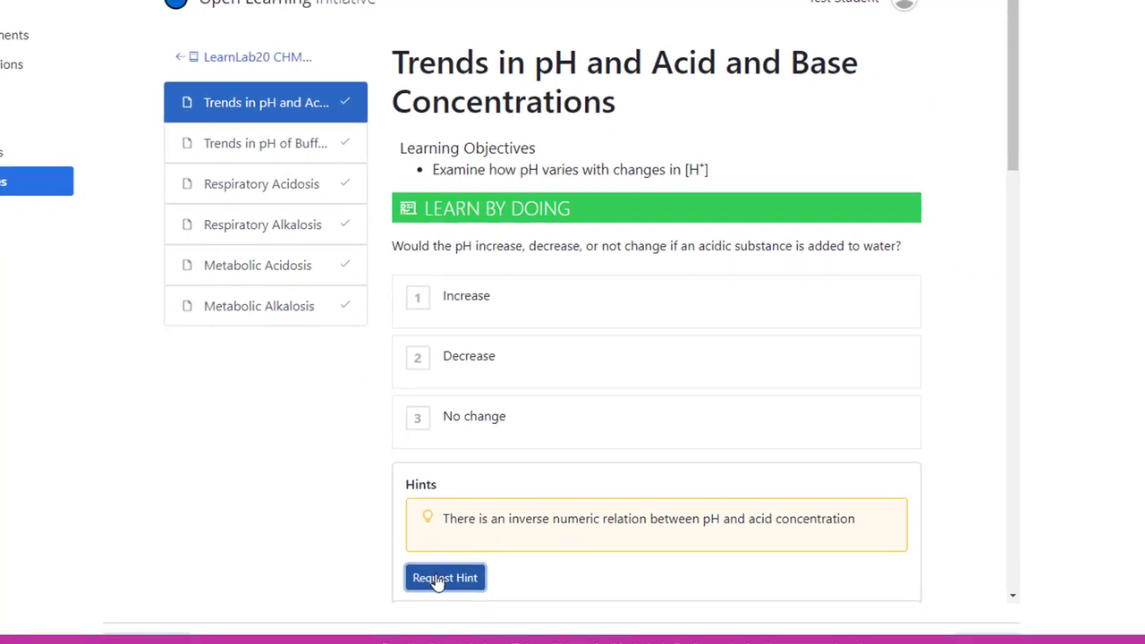
click(462, 608)
scroll(430, 564, down, 3)
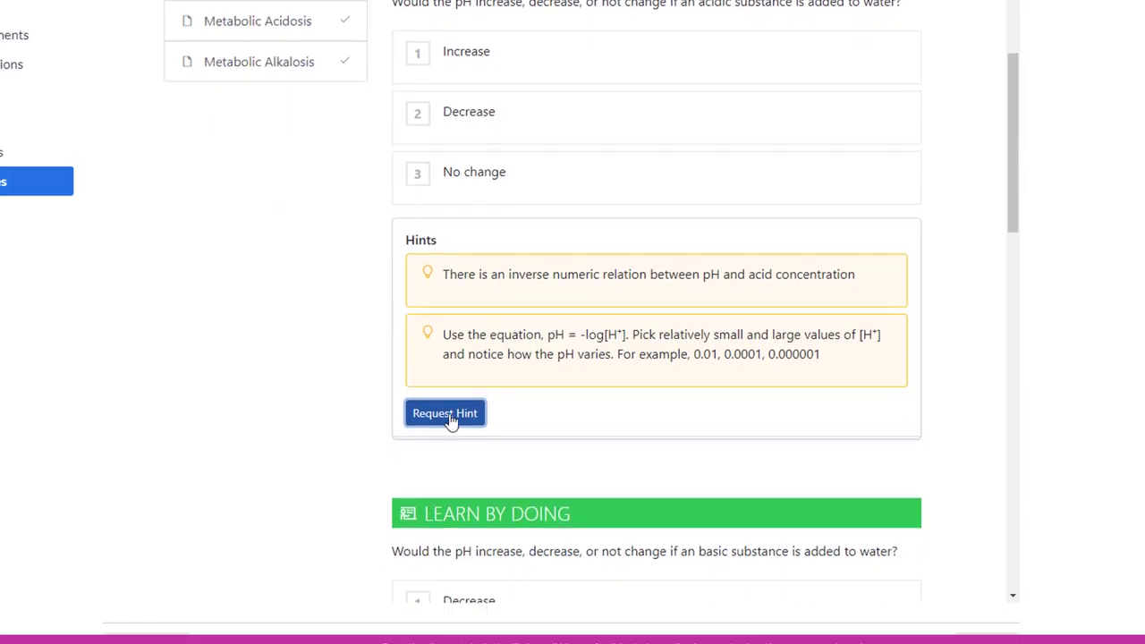
click(450, 417)
scroll(428, 309, up, 1)
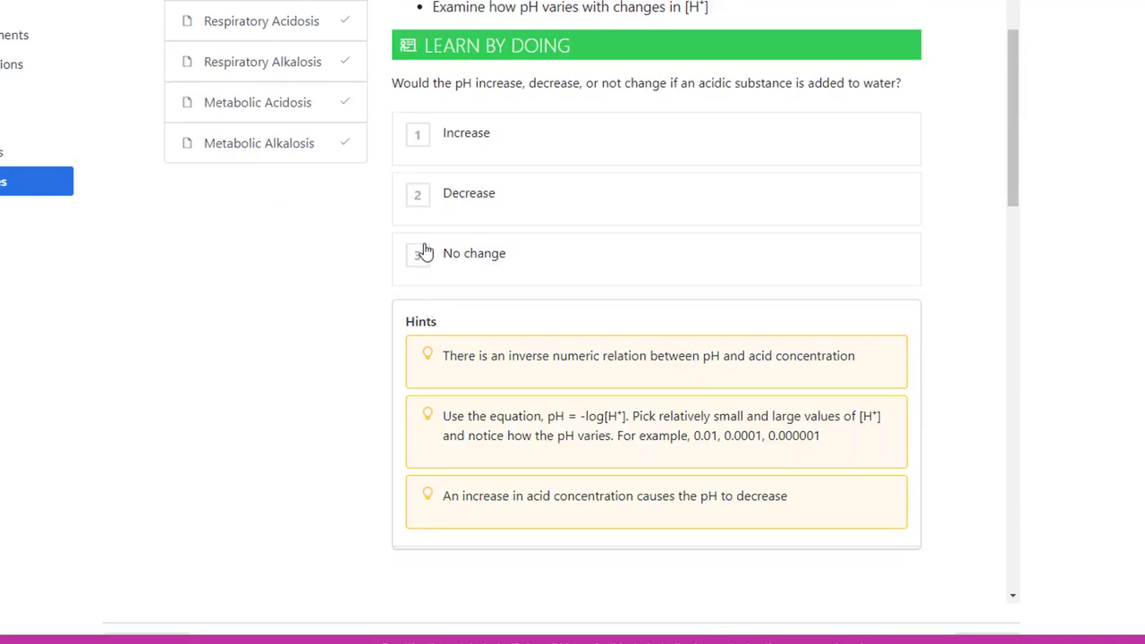
Step: Answer the question on adding an acidic substance to water with "No change" and look through the page's remaining questions
click(424, 266)
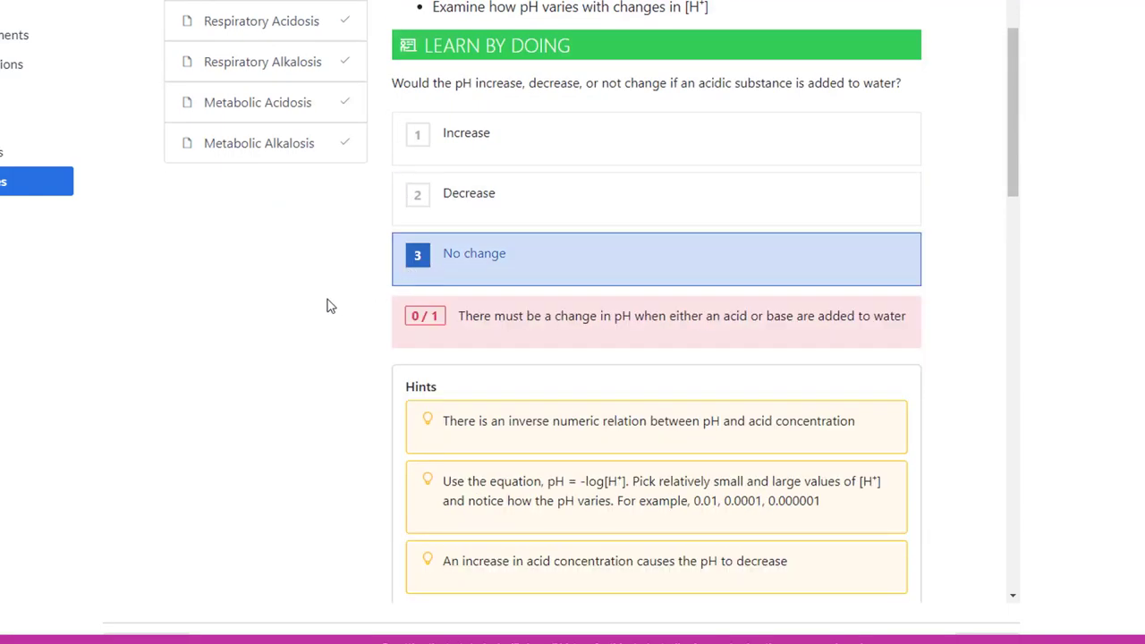
scroll(327, 309, down, 3)
scroll(330, 328, down, 5)
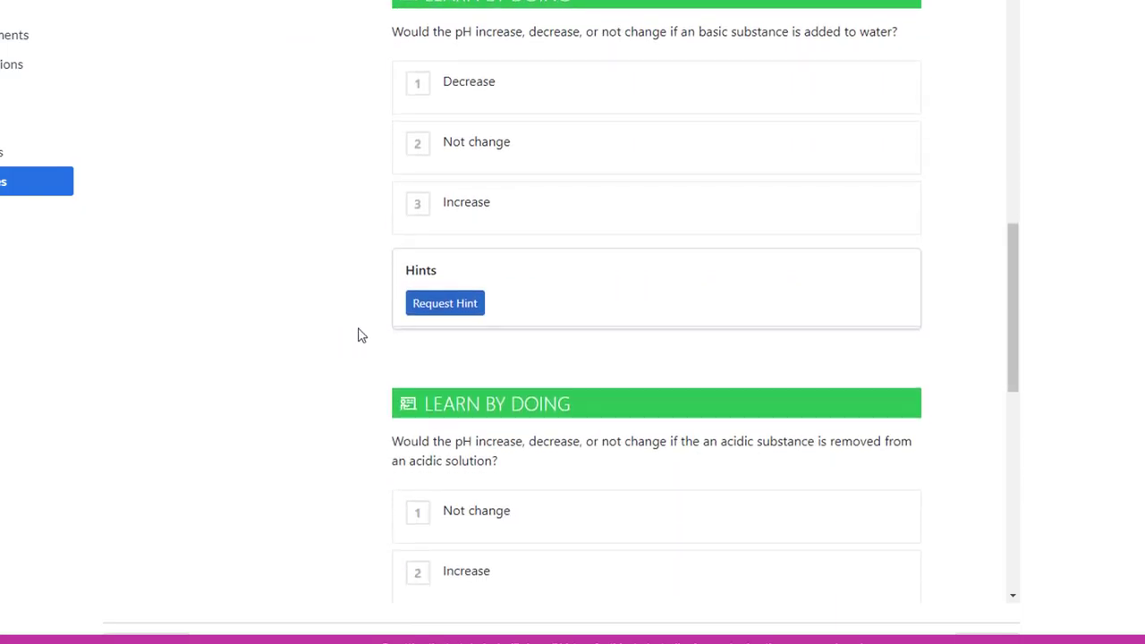
scroll(402, 314, down, 6)
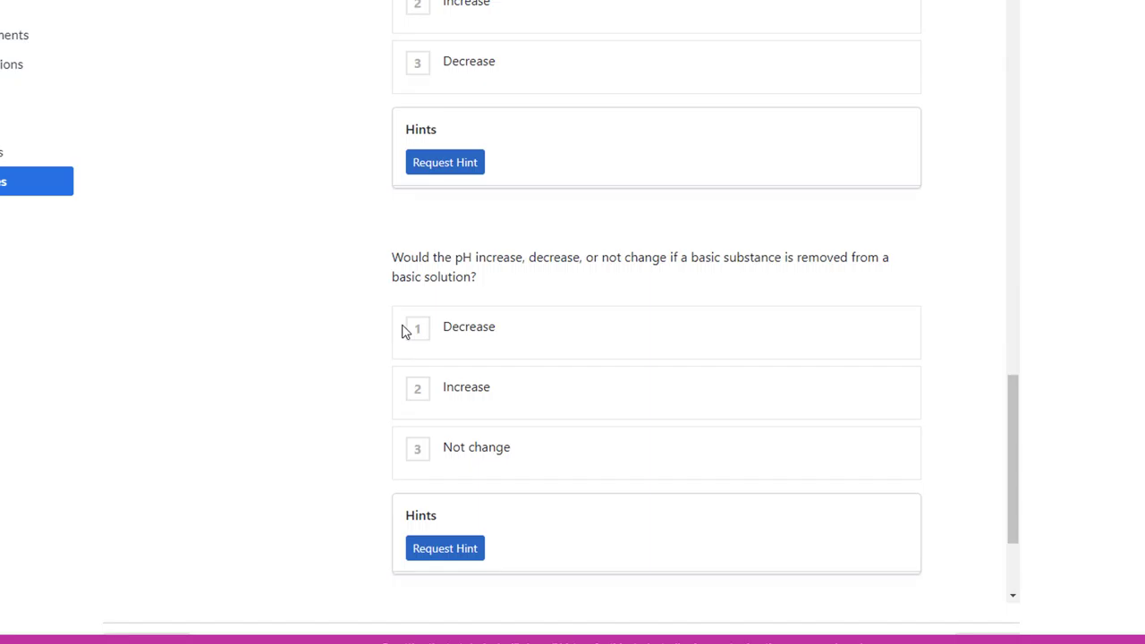
scroll(401, 332, down, 2)
scroll(402, 332, up, 13)
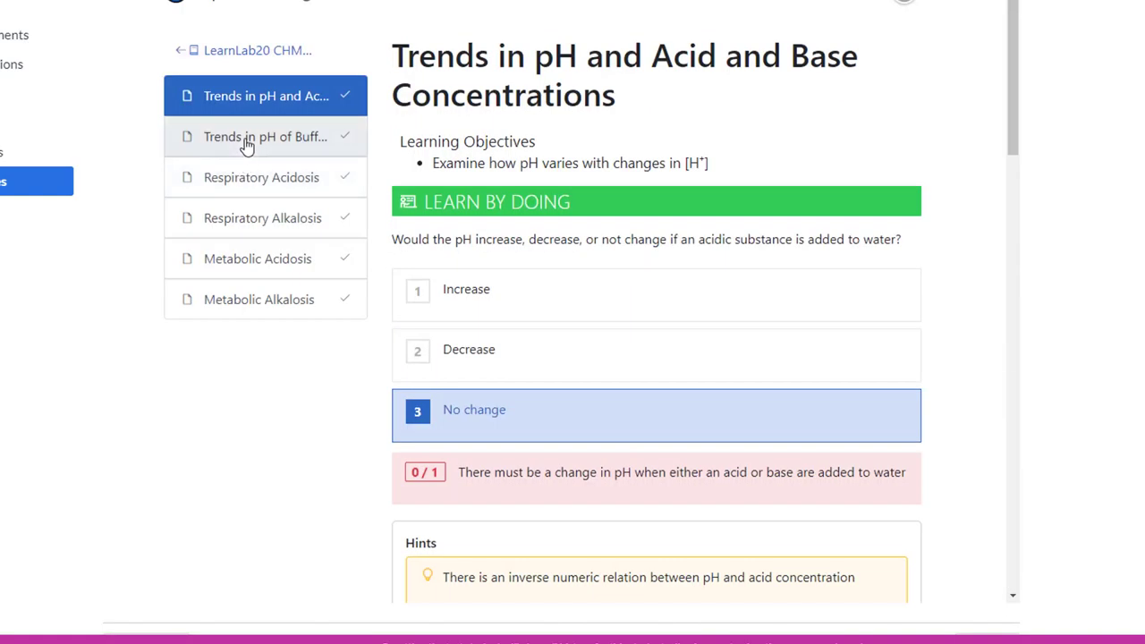
Step: Open the Trends in pH of Buffer Solutions page and reveal all hints for the question on increased weak acid concentration
click(247, 147)
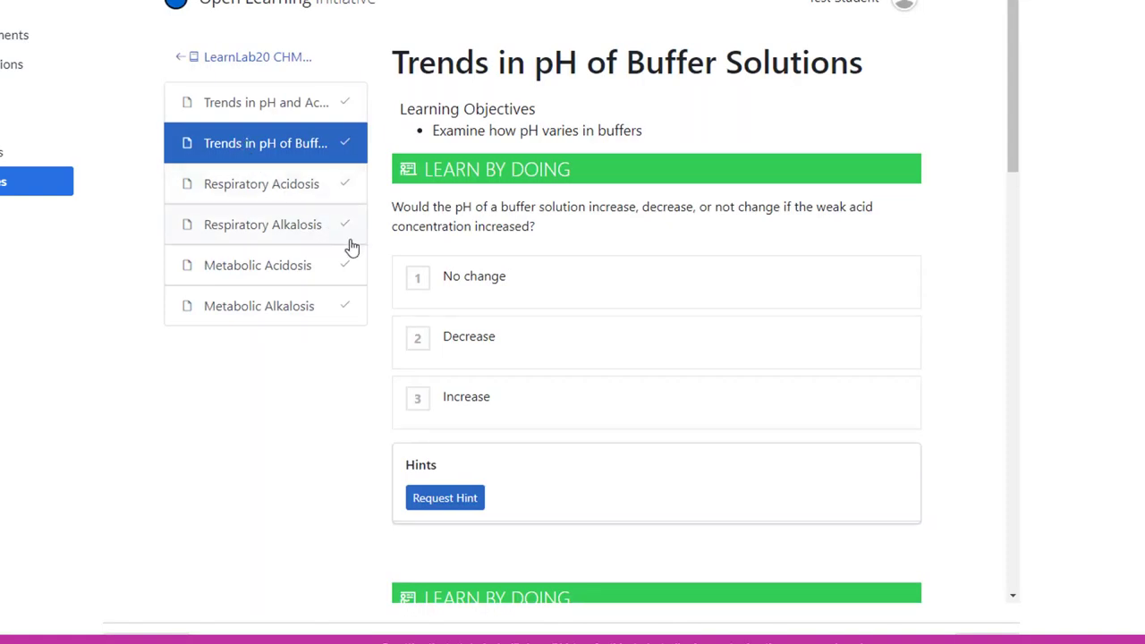
click(432, 500)
scroll(434, 446, down, 3)
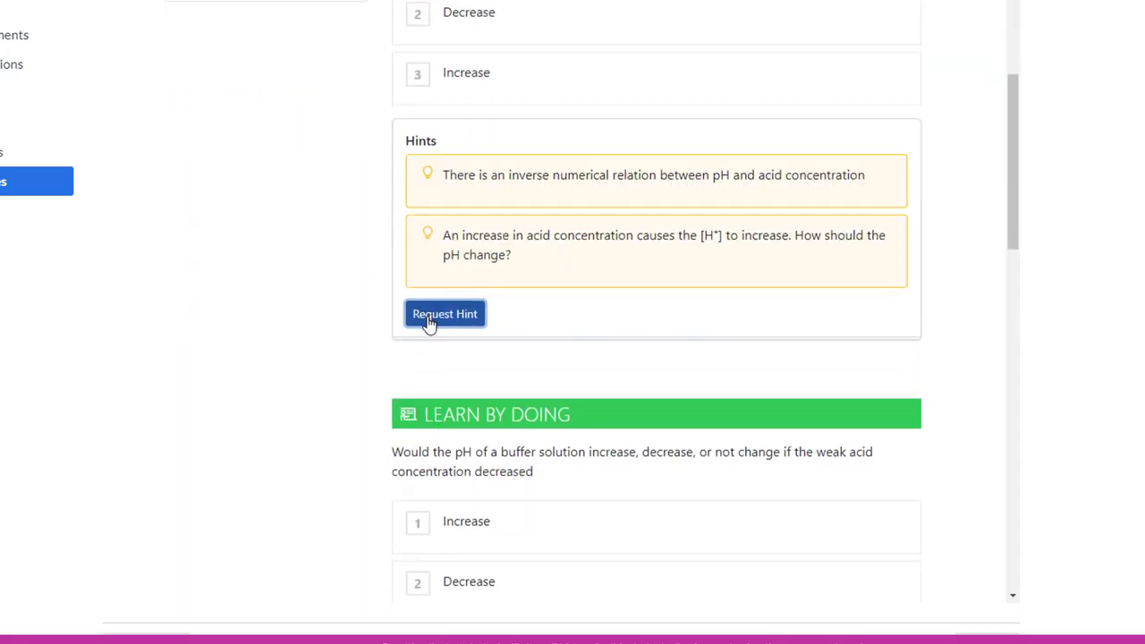
click(429, 321)
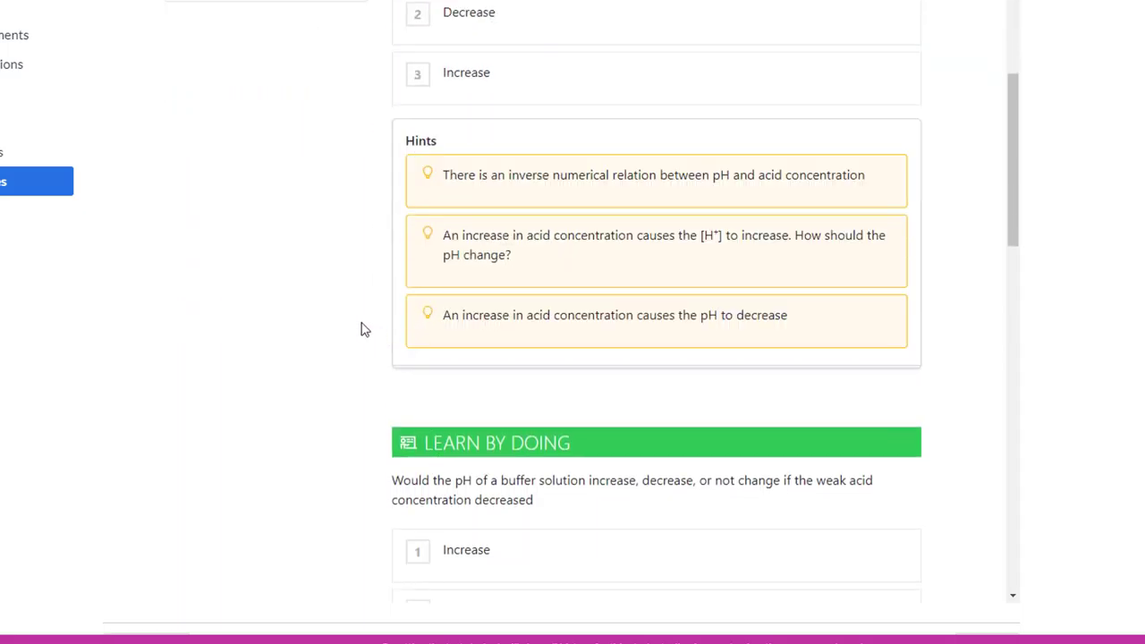
Step: Reveal all hints for the question about the buffer's pH when the weak acid concentration decreases
scroll(359, 329, down, 5)
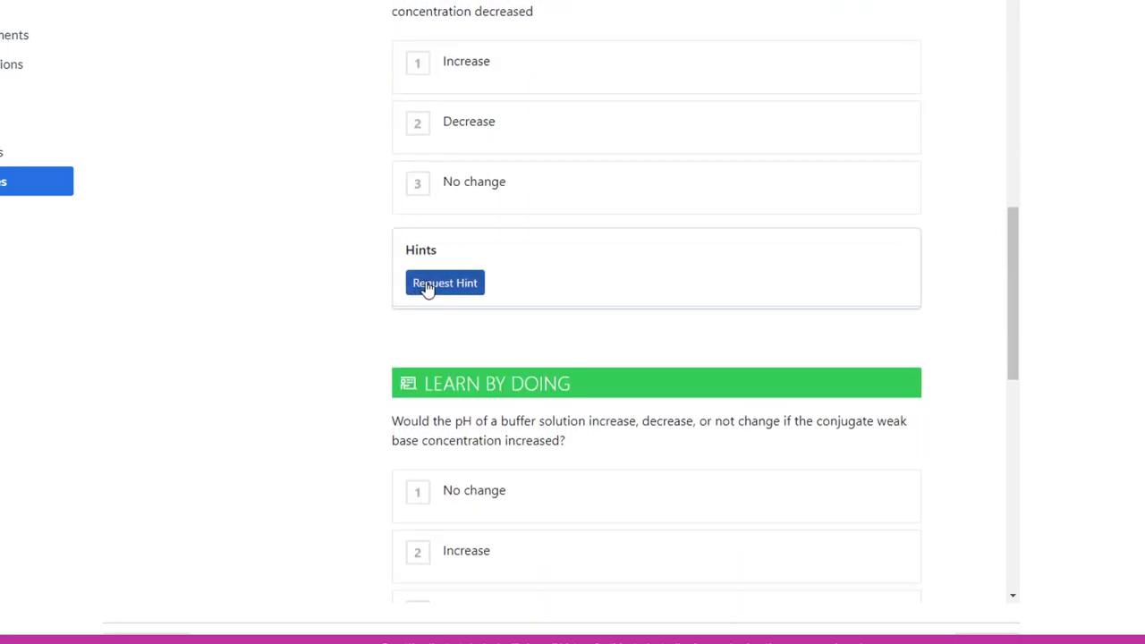
click(427, 287)
click(431, 291)
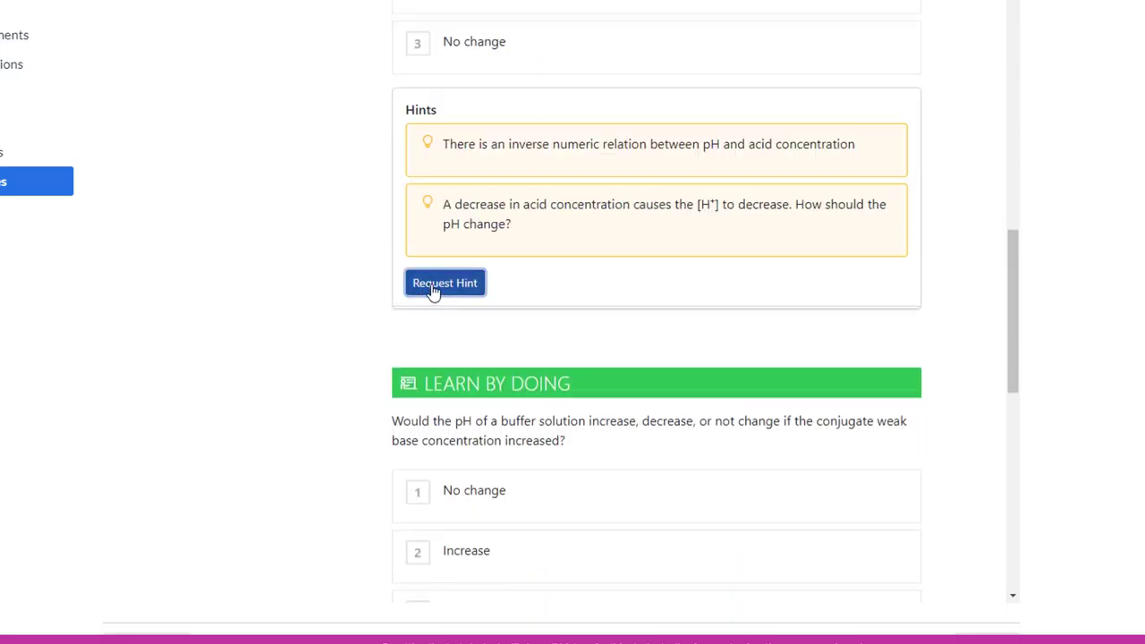
click(434, 287)
Step: Answer the question on increased conjugate weak base concentration with "No change"
scroll(433, 305, down, 3)
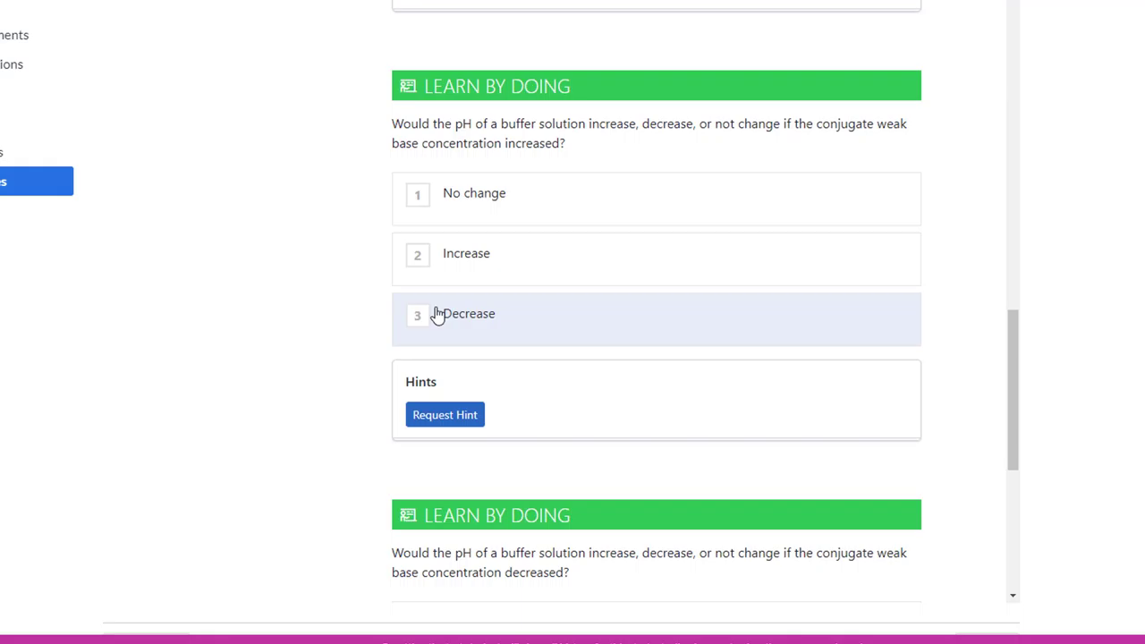
click(422, 209)
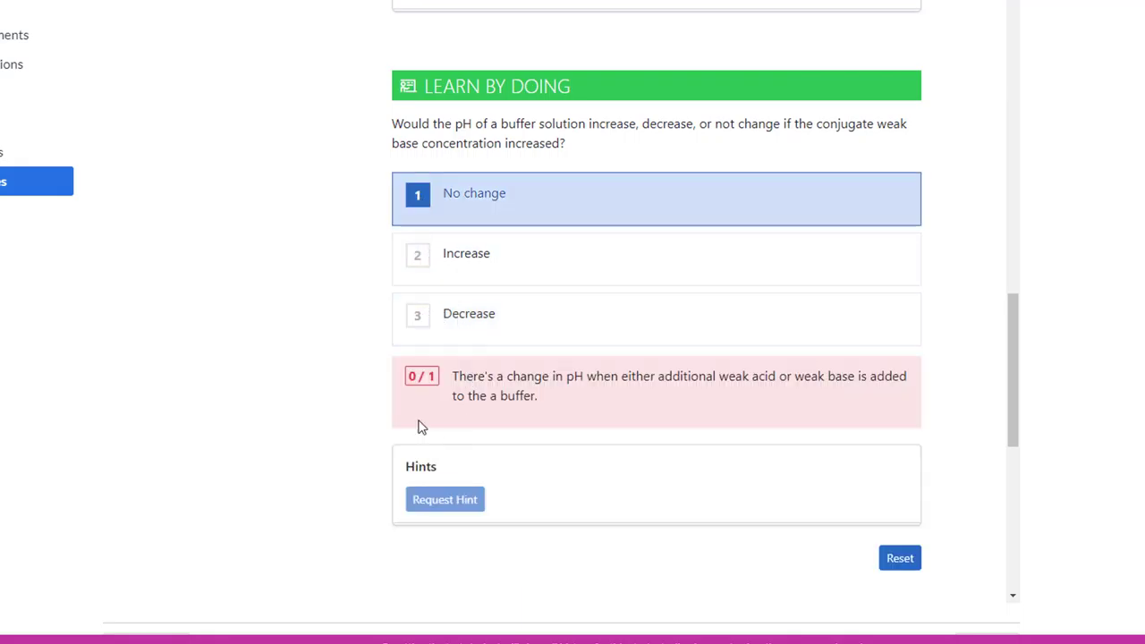
scroll(522, 404, down, 6)
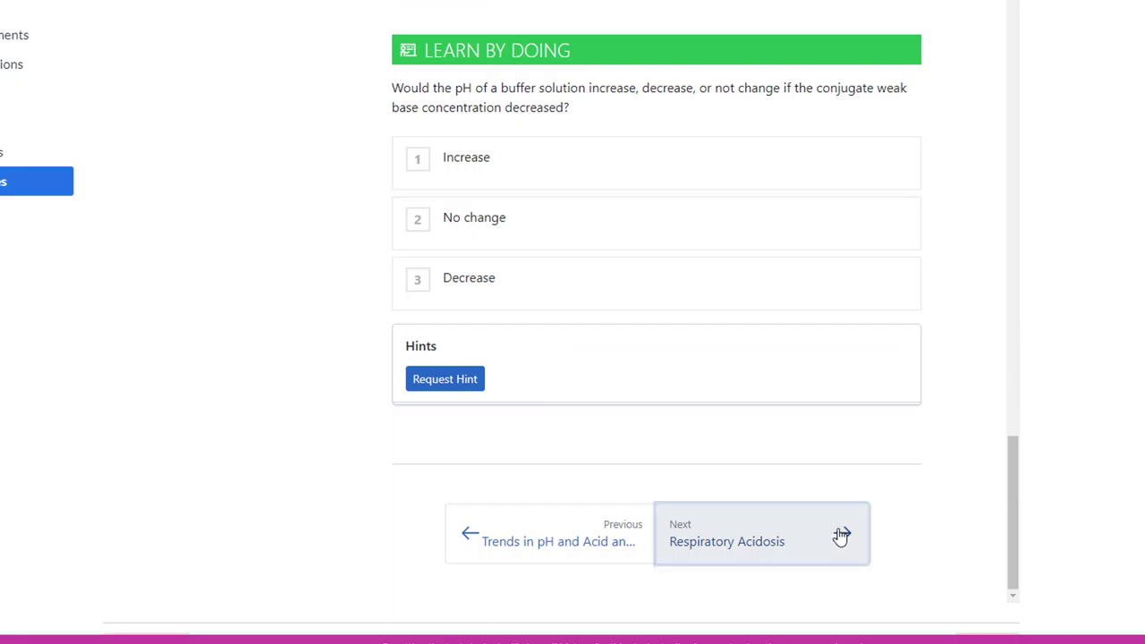
Step: Go to the Respiratory Acidosis page and reveal all hints for the question on the pH change when CO₂ increases
click(841, 536)
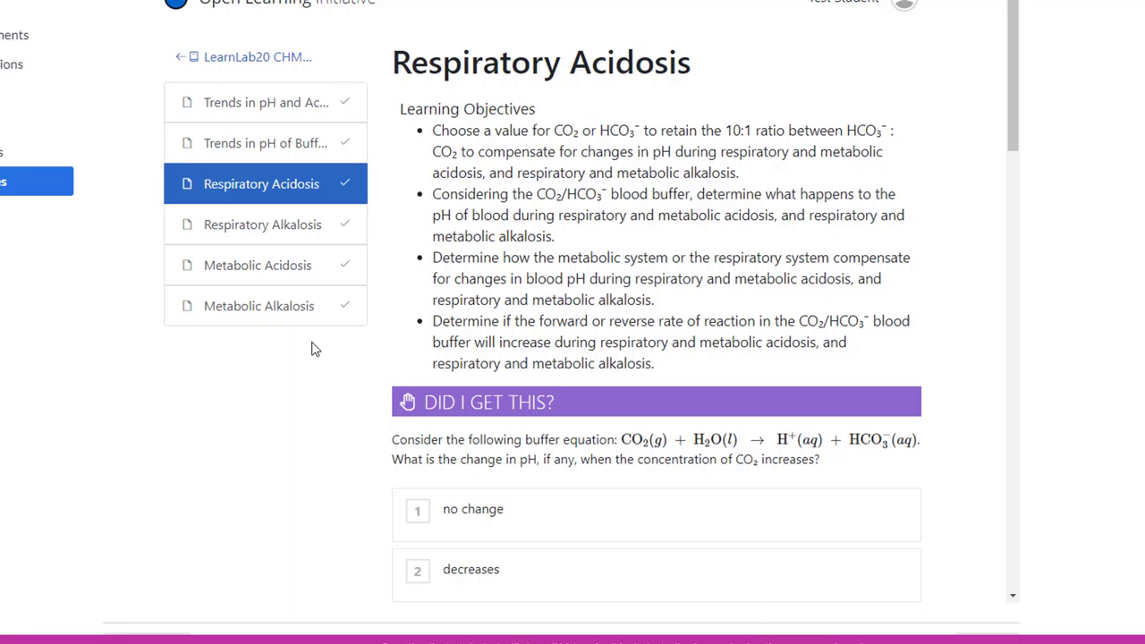
scroll(312, 349, down, 3)
click(428, 414)
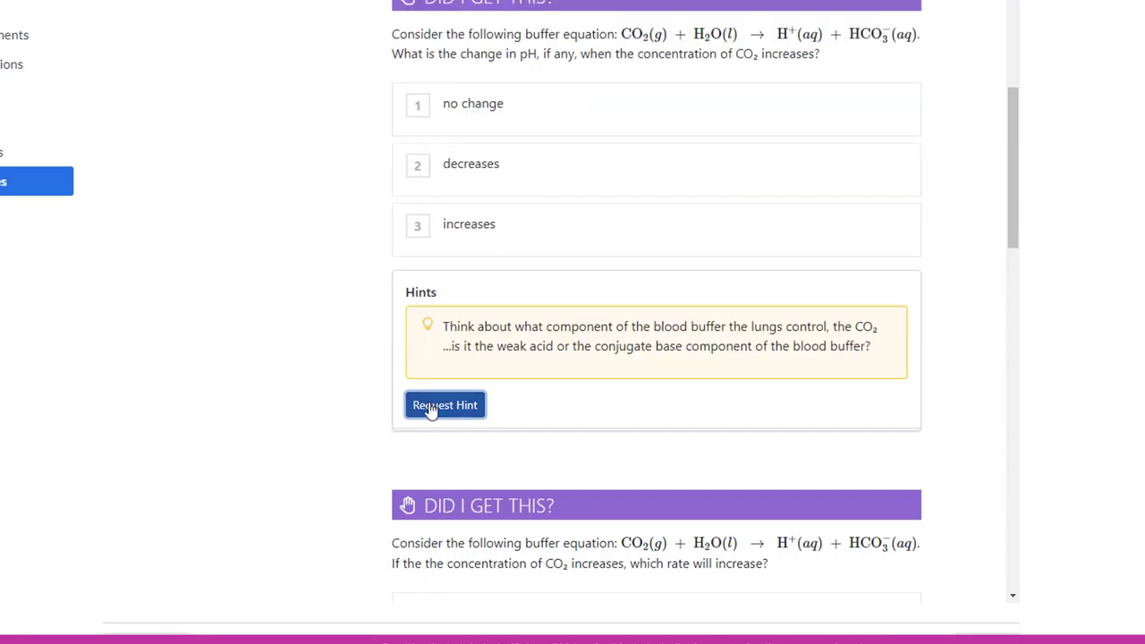
click(428, 410)
click(430, 407)
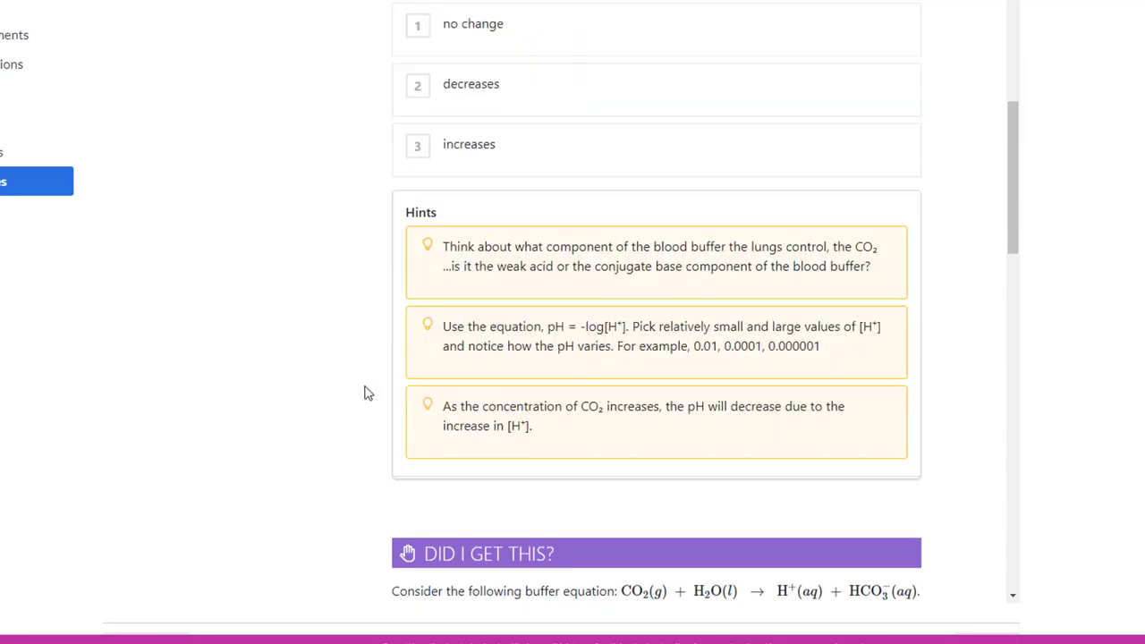
Step: Reveal all hints for the question on which reaction rate increases when the CO₂ concentration rises
scroll(340, 388, down, 5)
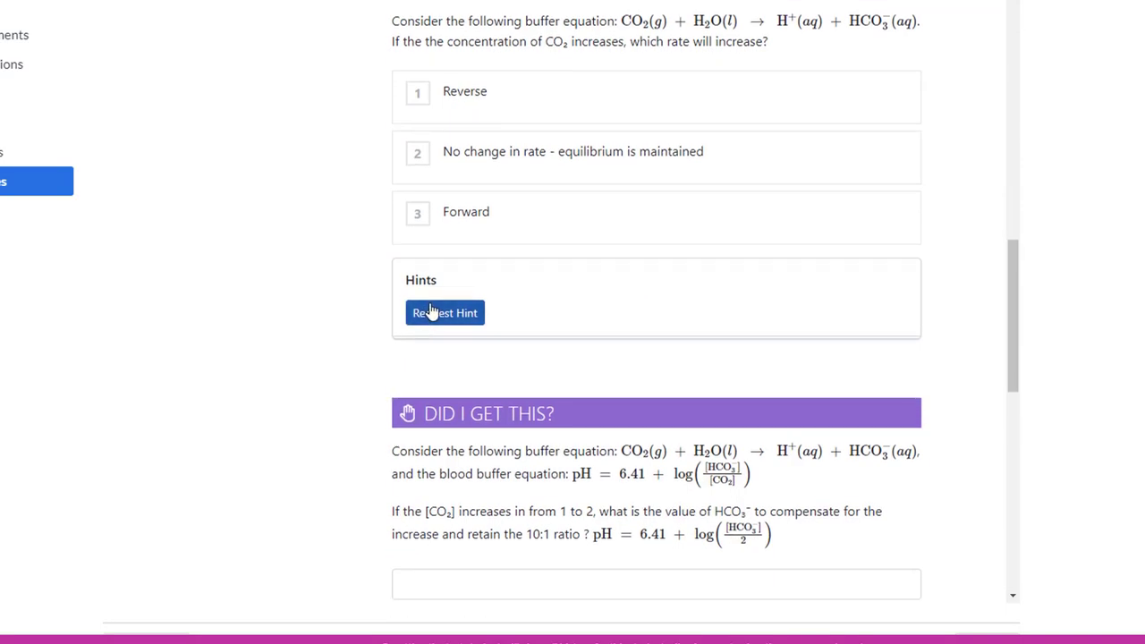
click(436, 315)
click(435, 315)
click(438, 315)
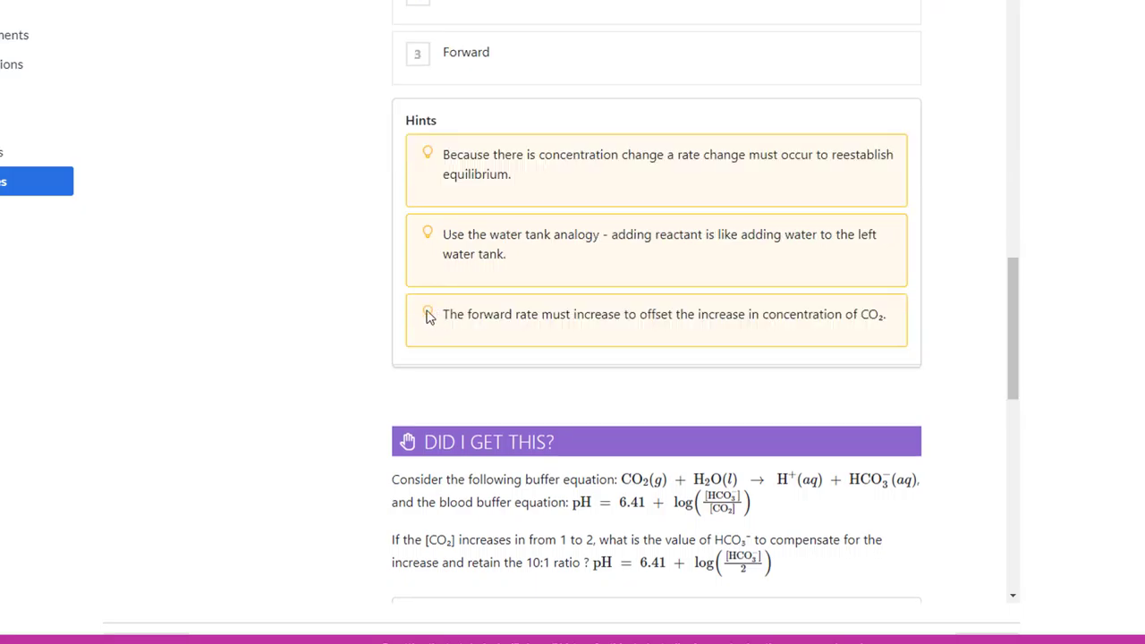
Step: Reveal all hints for the question on the HCO₃⁻ value that retains the 10:1 ratio
scroll(356, 342, down, 4)
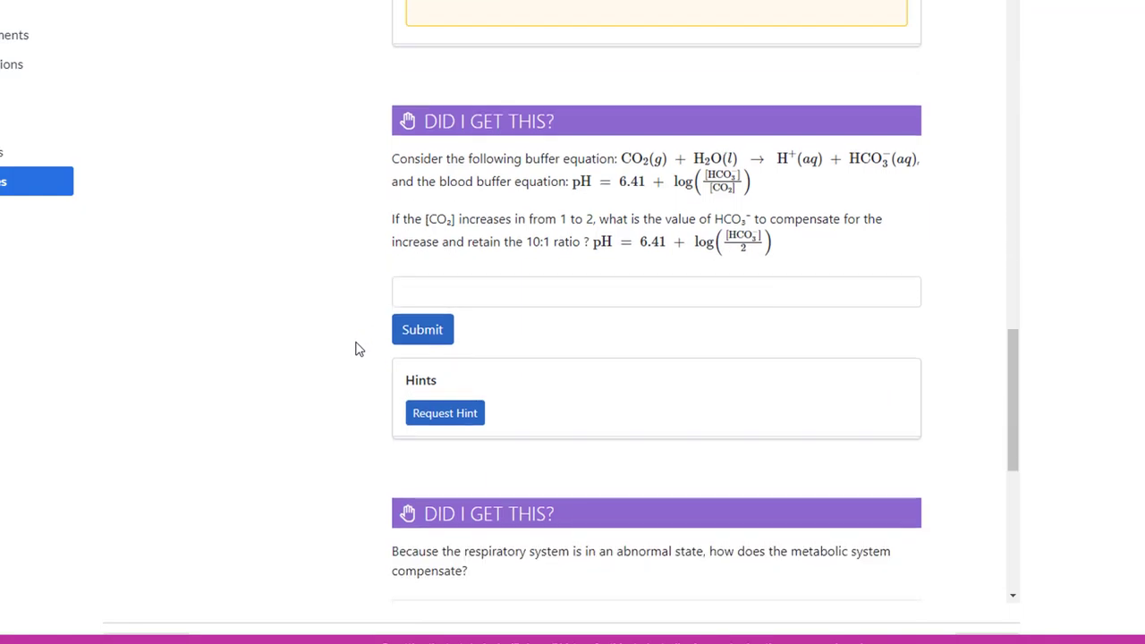
click(430, 330)
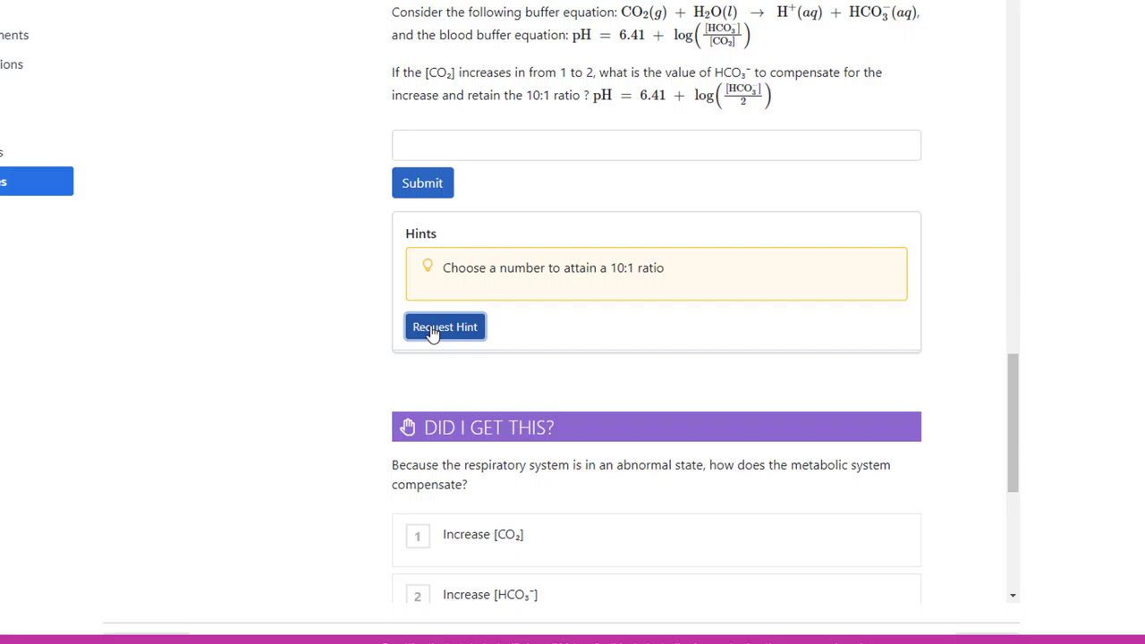
click(431, 332)
click(432, 335)
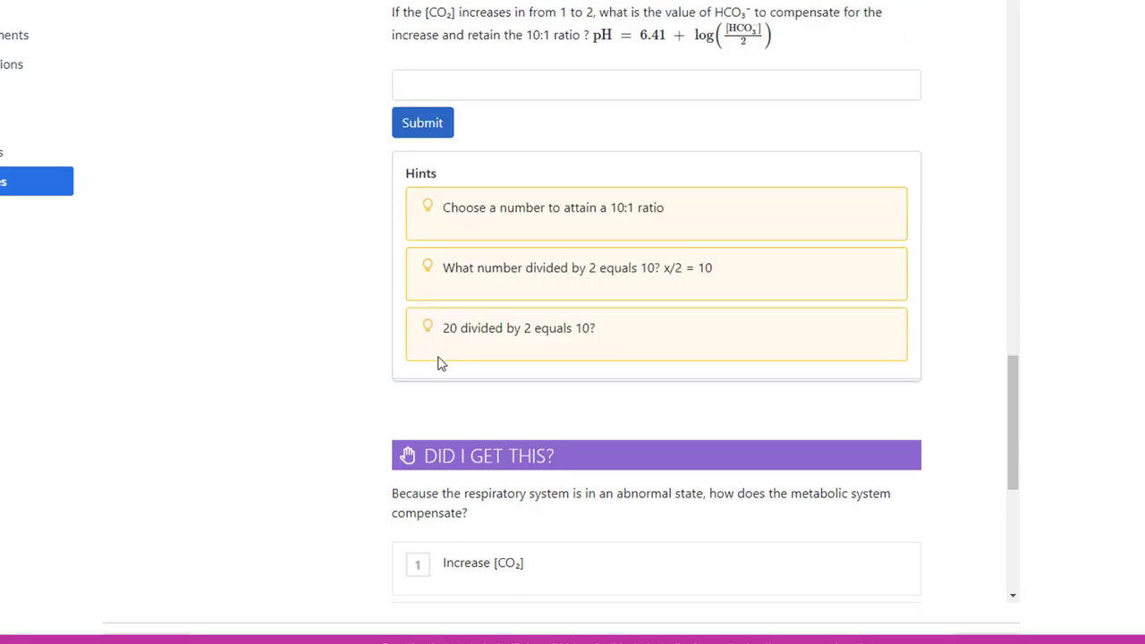
Step: Reveal all hints for the question on how the metabolic system compensates for the abnormal respiratory state
scroll(438, 363, down, 1)
scroll(441, 367, down, 2)
scroll(443, 376, down, 2)
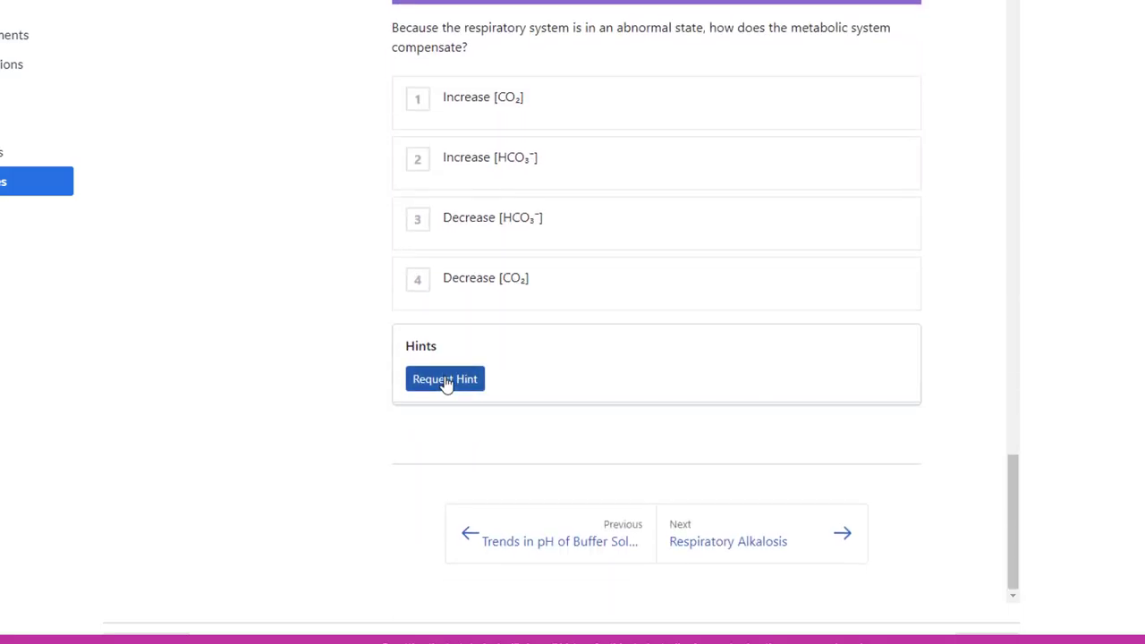
click(447, 380)
click(450, 382)
click(449, 381)
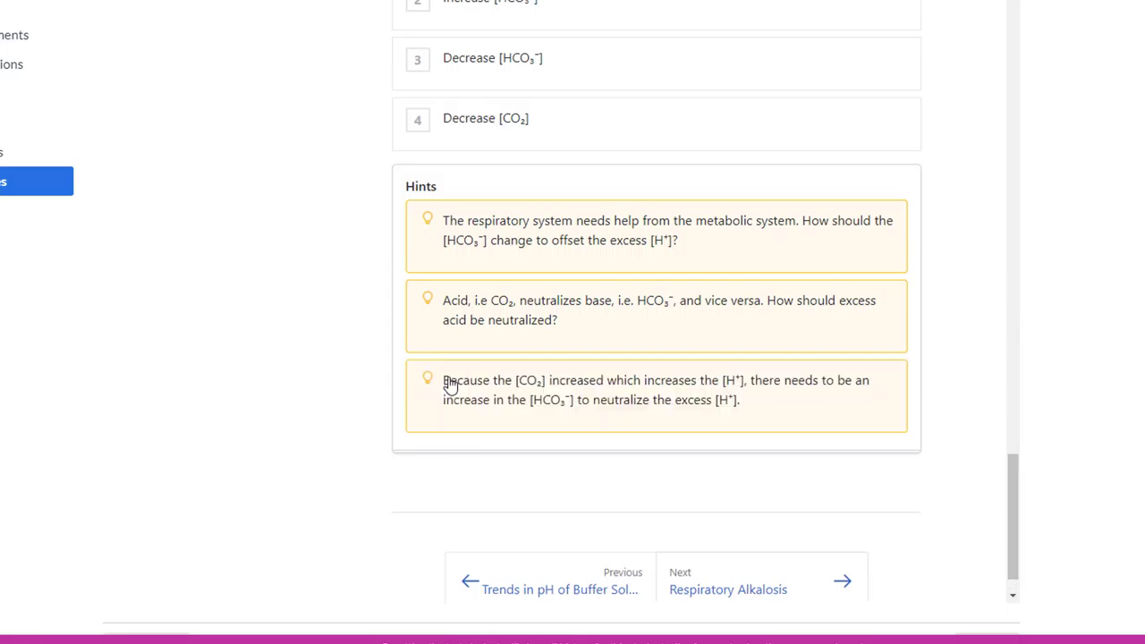
Step: Go to the Respiratory Alkalosis page and bring up its first question
click(751, 592)
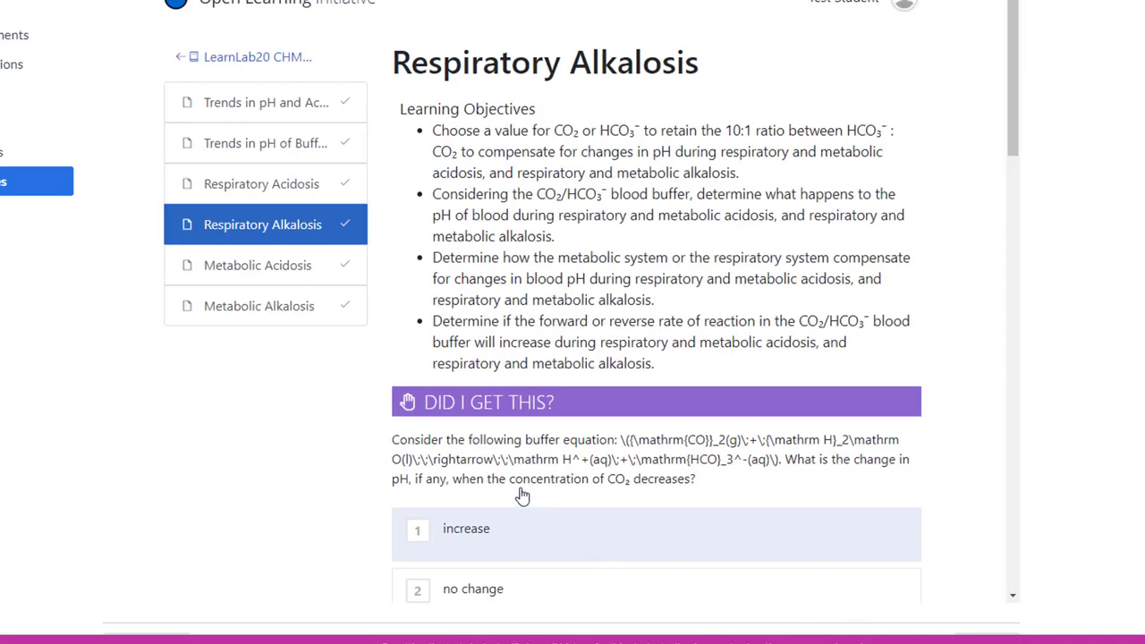
scroll(525, 493, down, 3)
Step: Try the answers "no change" and "decreases" on the question about pH when CO₂ decreases, resetting the question after each
click(424, 337)
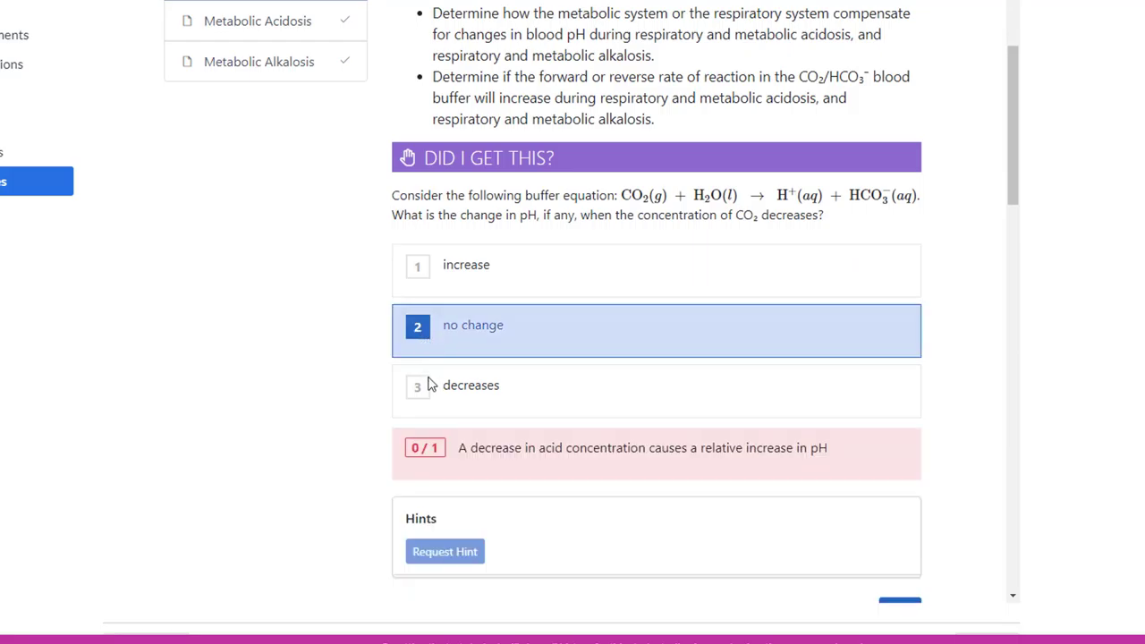
scroll(427, 384, down, 1)
click(897, 529)
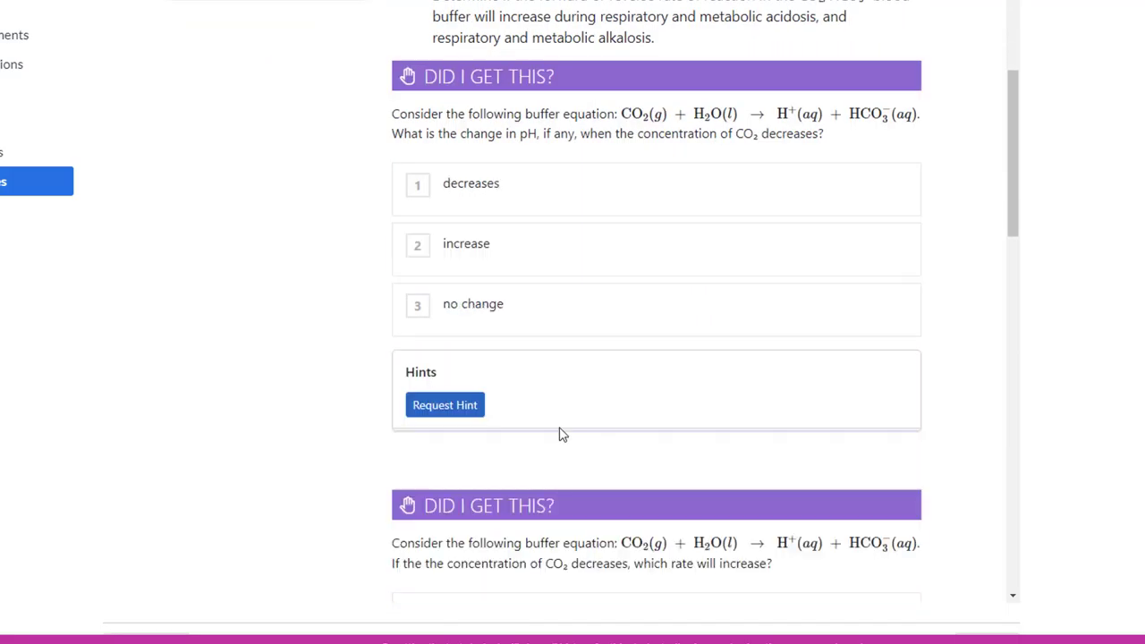
click(438, 186)
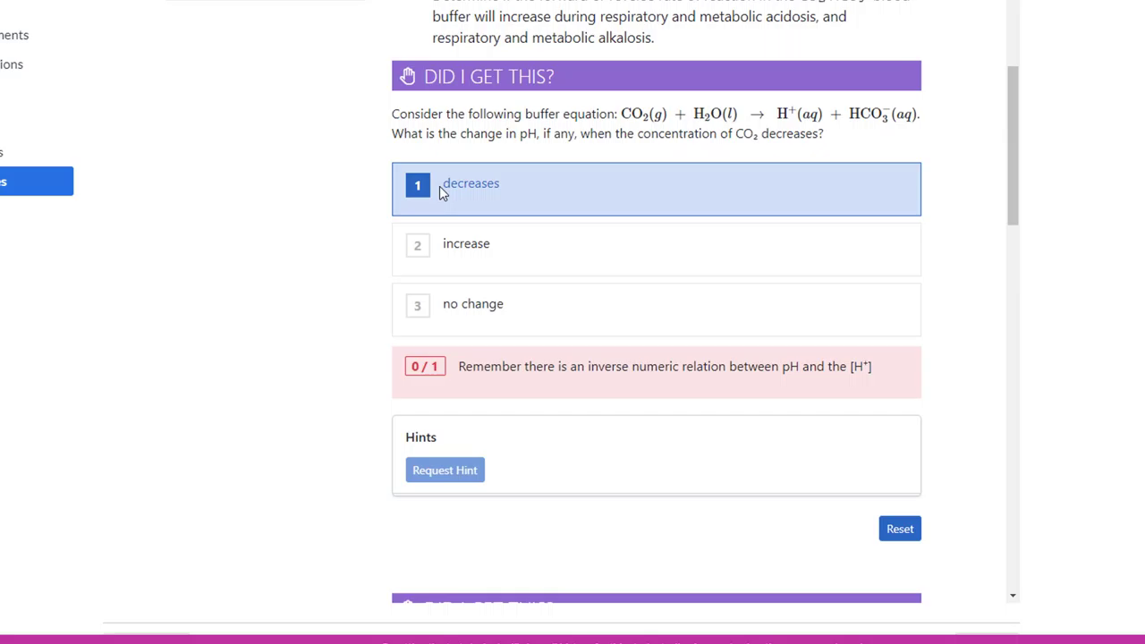
click(900, 529)
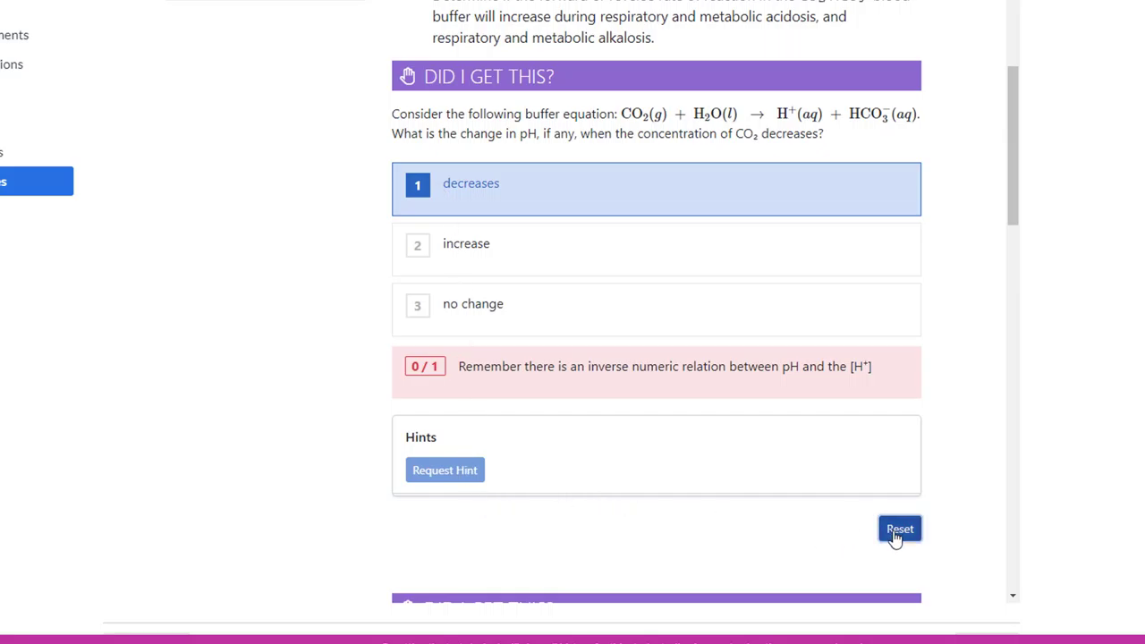
Step: Reveal all hints for the question on the pH change when the CO₂ concentration decreases
click(425, 416)
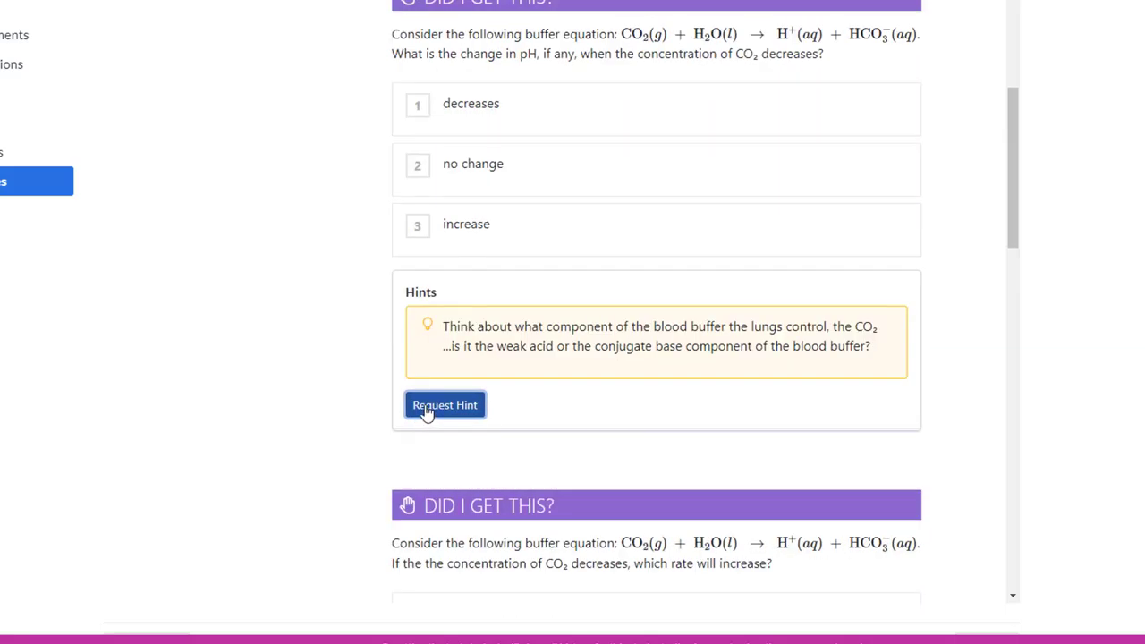
click(426, 410)
click(427, 410)
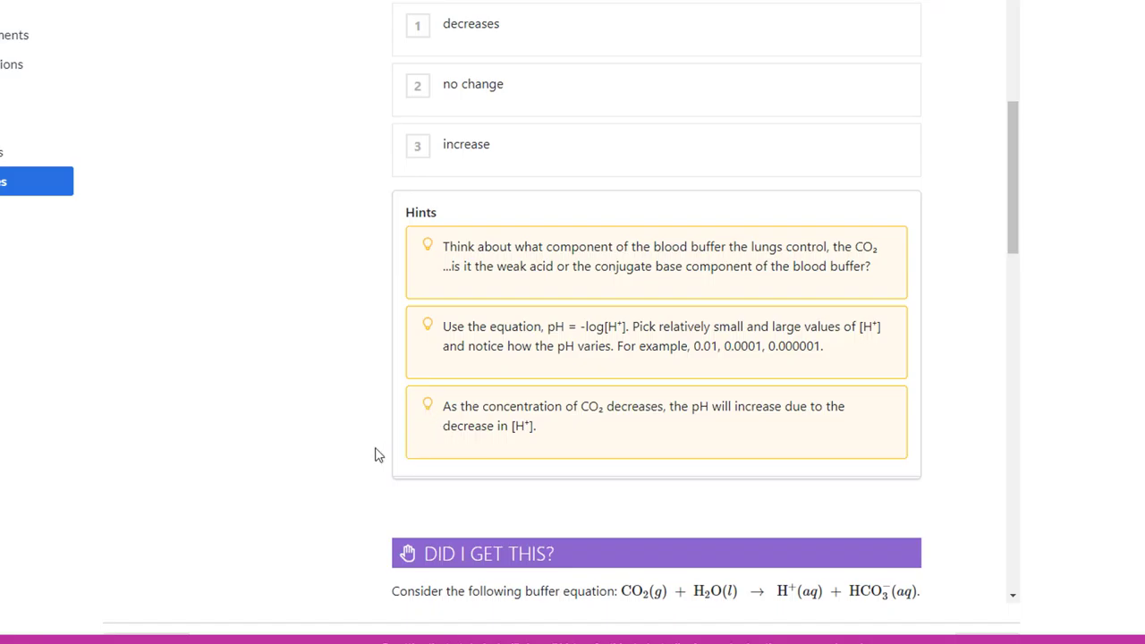
scroll(304, 455, down, 3)
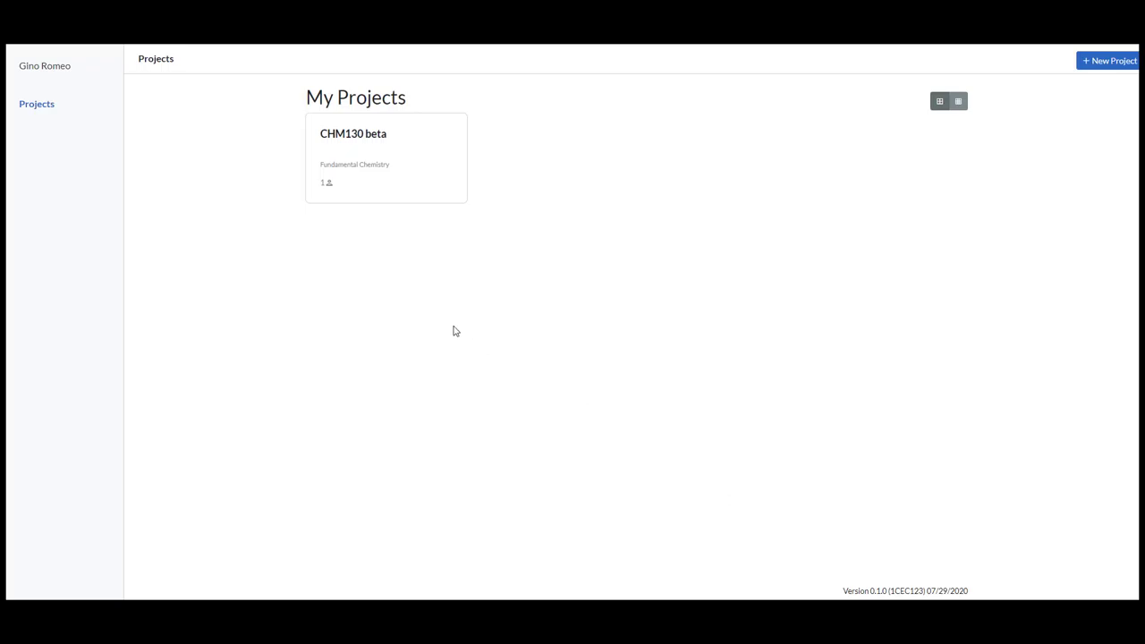
Step: Open the CHM130 beta project's learning objectives and bring up a new sub-objective entry for the first existing objective
click(343, 141)
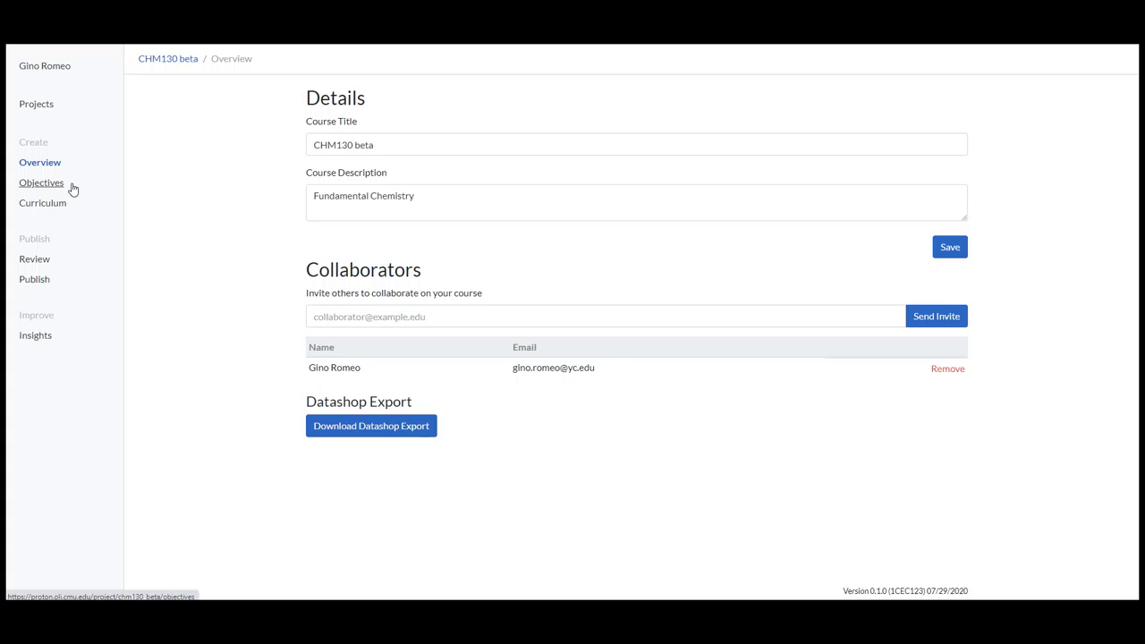
click(54, 184)
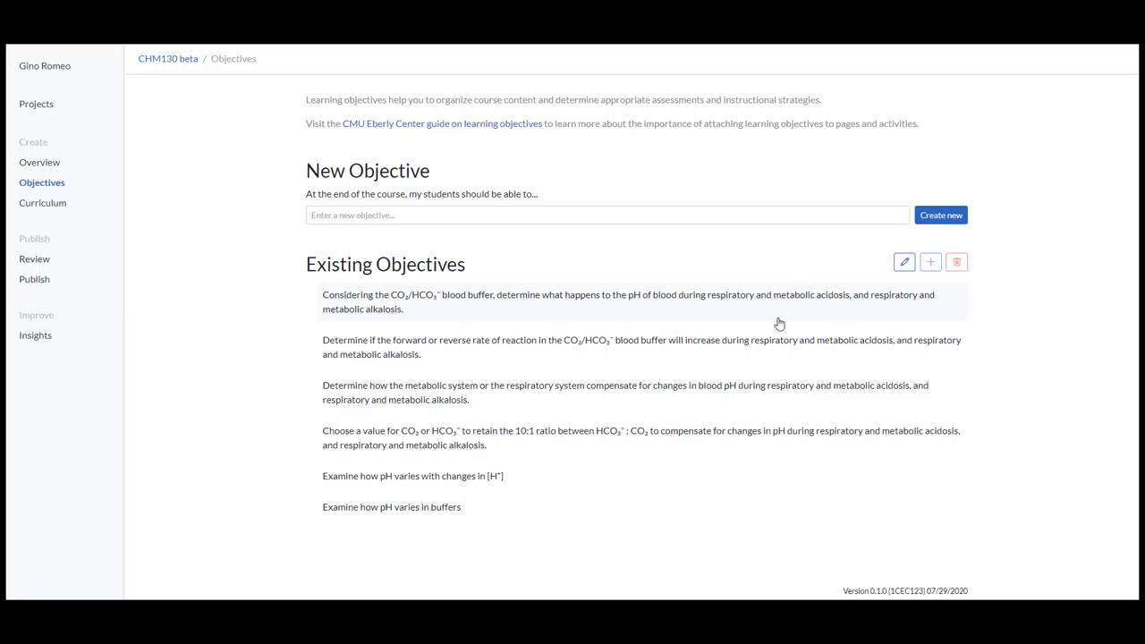
click(578, 298)
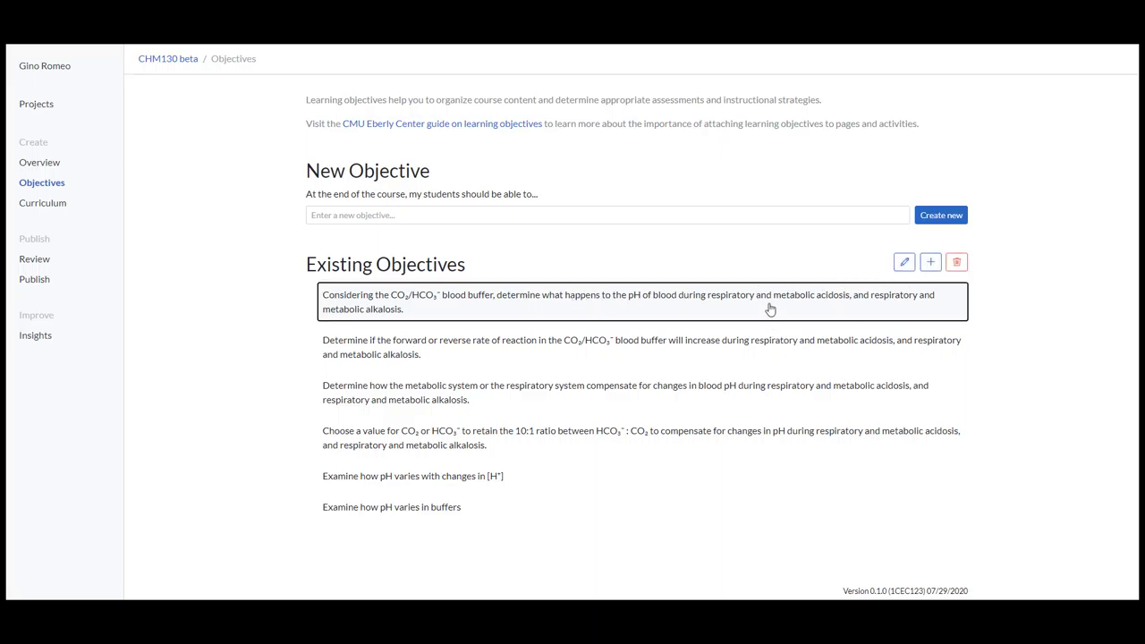
click(930, 264)
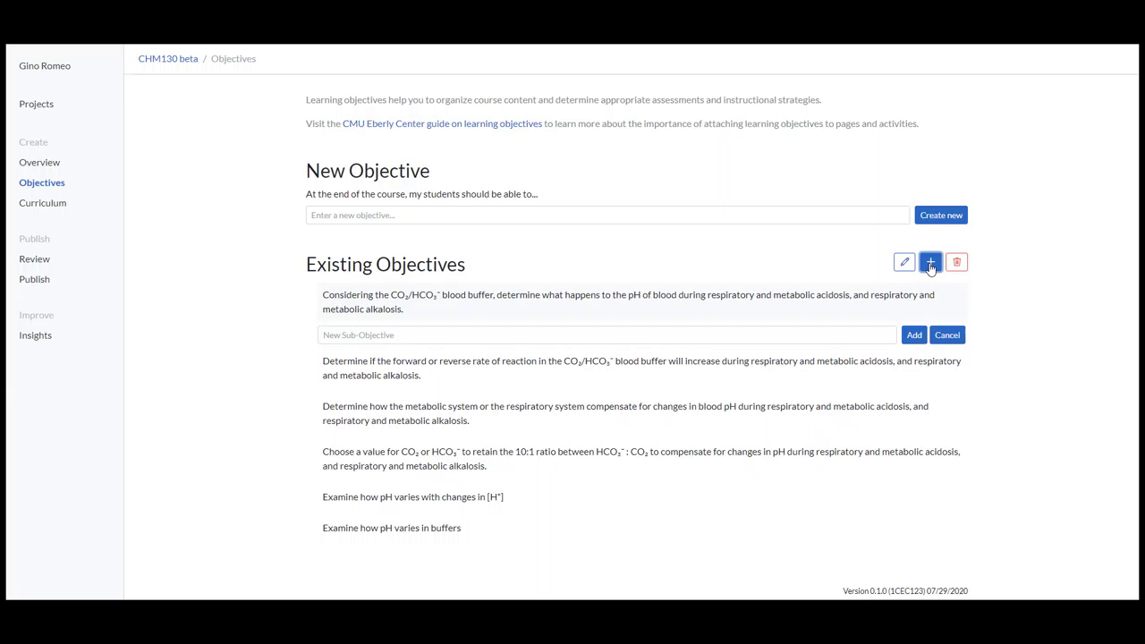
Step: Open the course curriculum and view its list of pages and the options for adding a new page
click(57, 208)
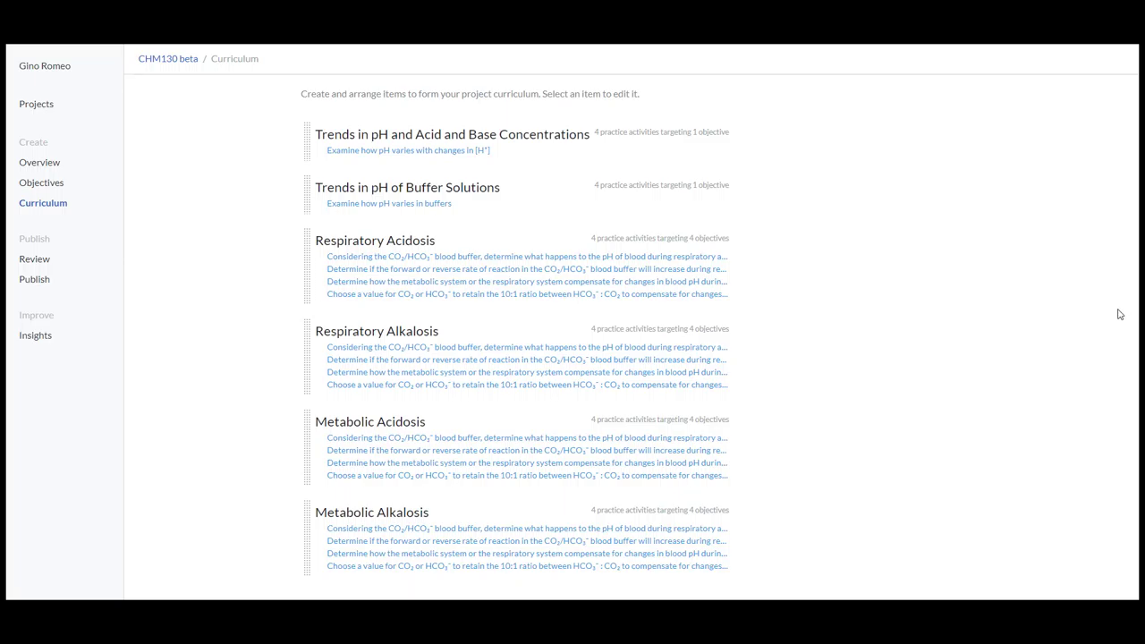
scroll(856, 221, down, 1)
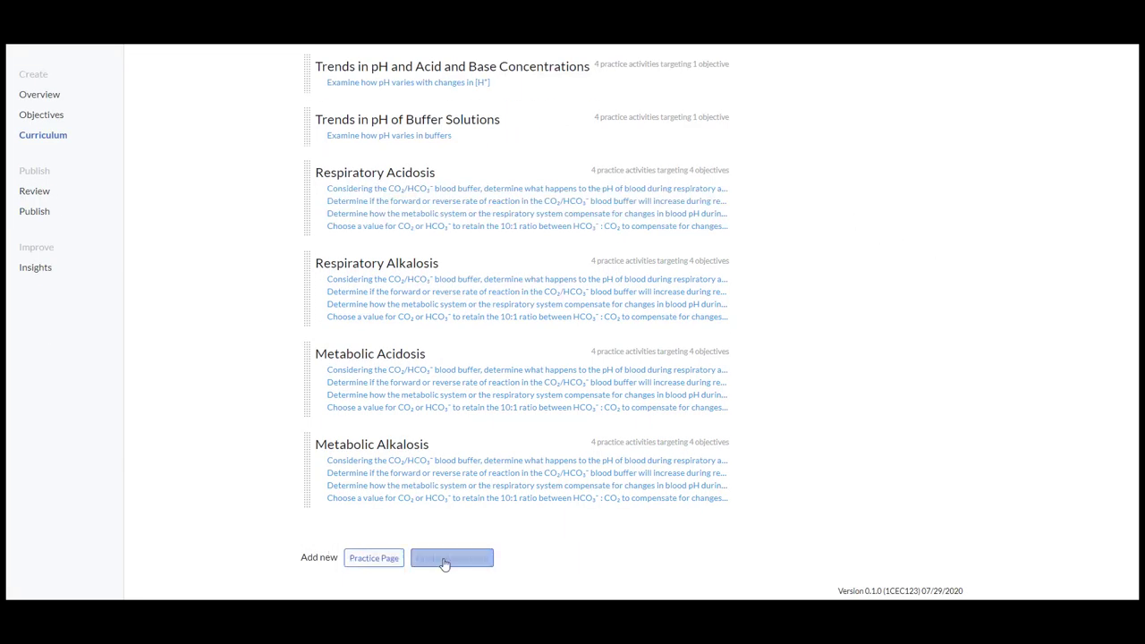
click(374, 561)
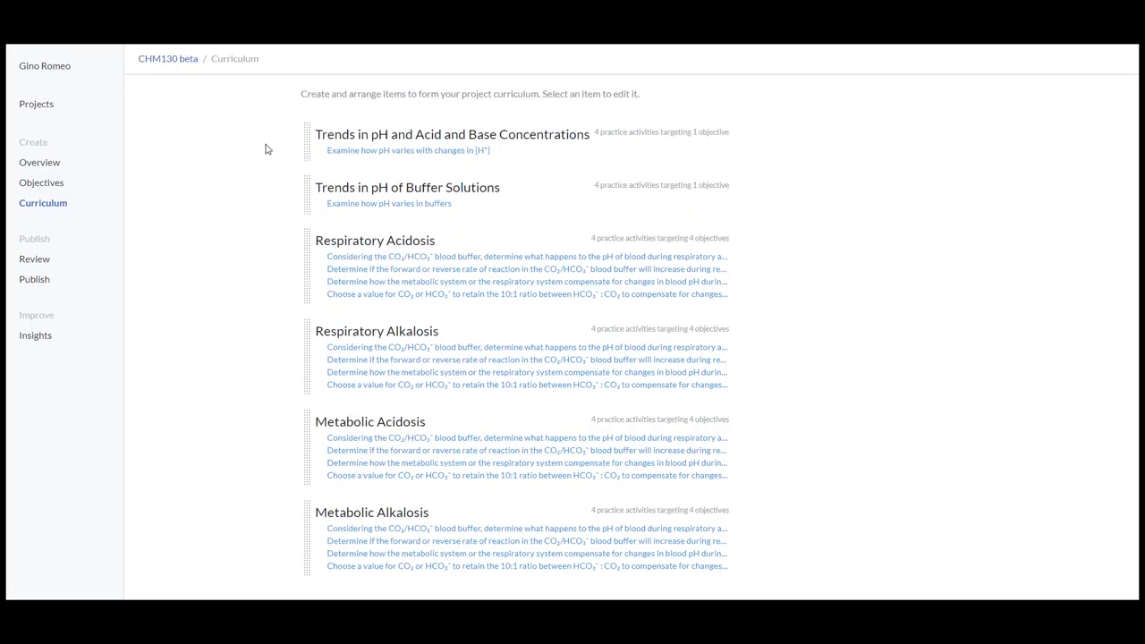
Step: Open the contents of the Trends in pH and Acid and Base Concentrations page and view the purpose options of its first activity
click(353, 141)
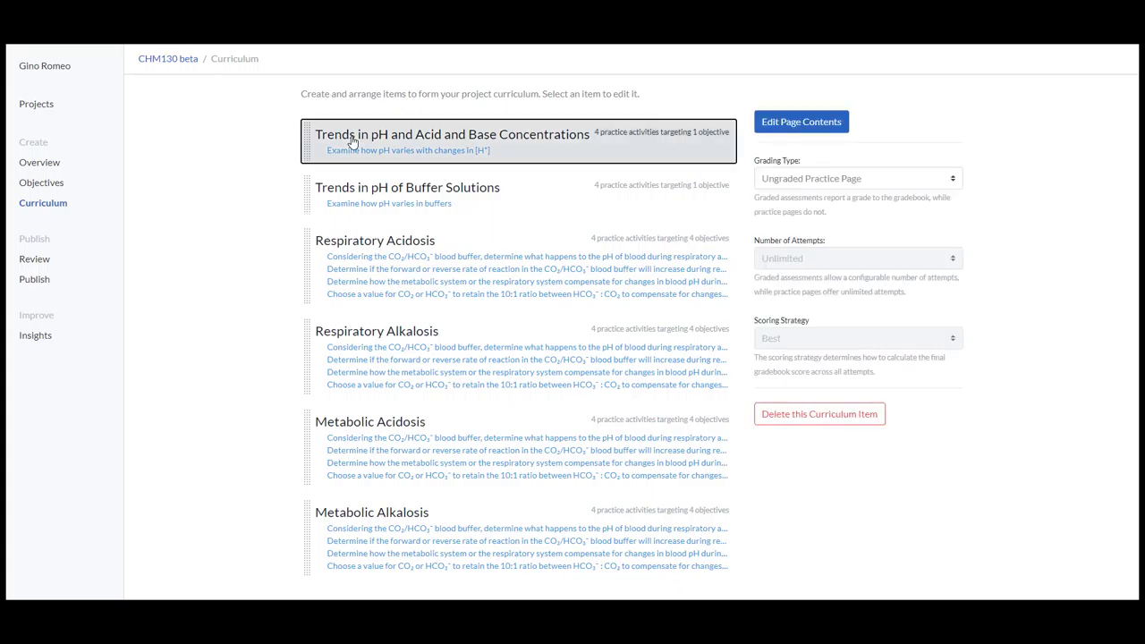
click(818, 129)
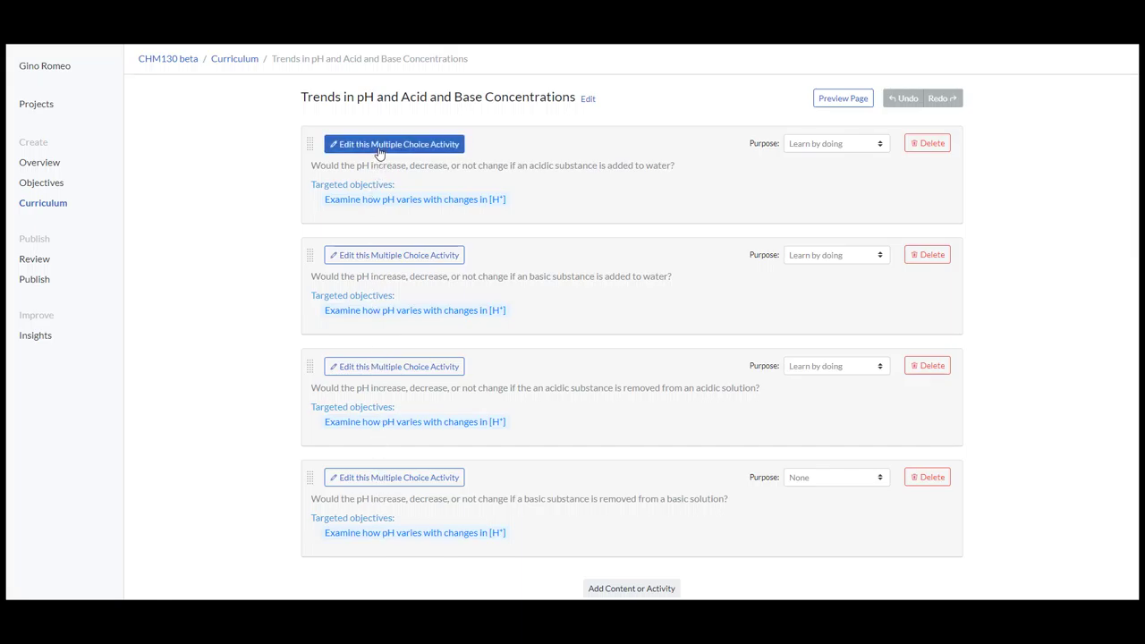
click(877, 146)
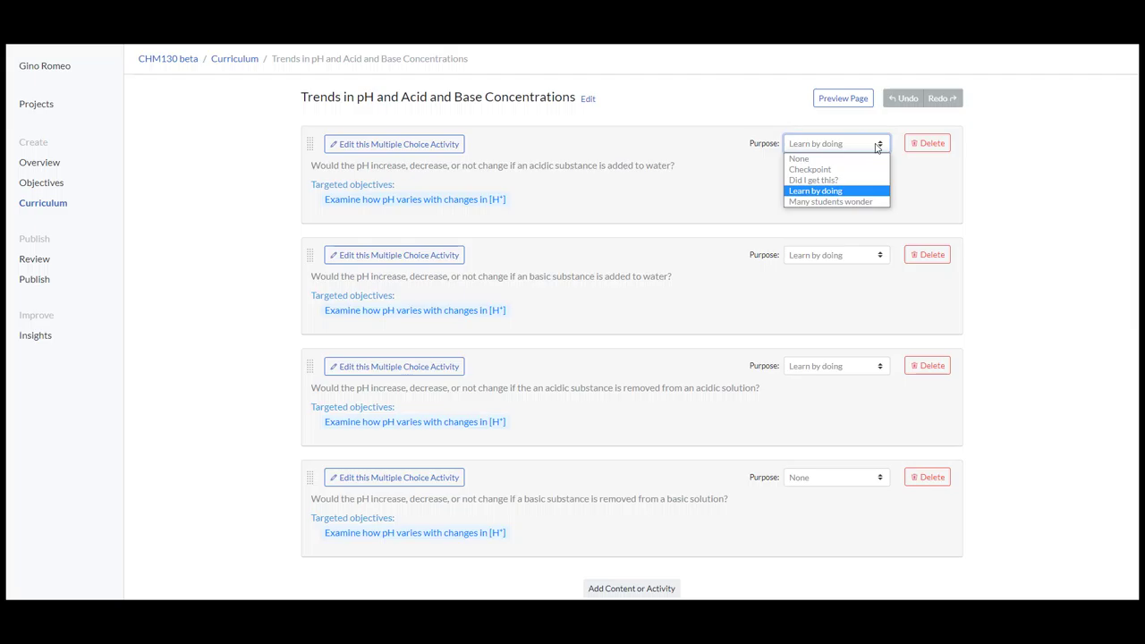
click(877, 147)
click(877, 147)
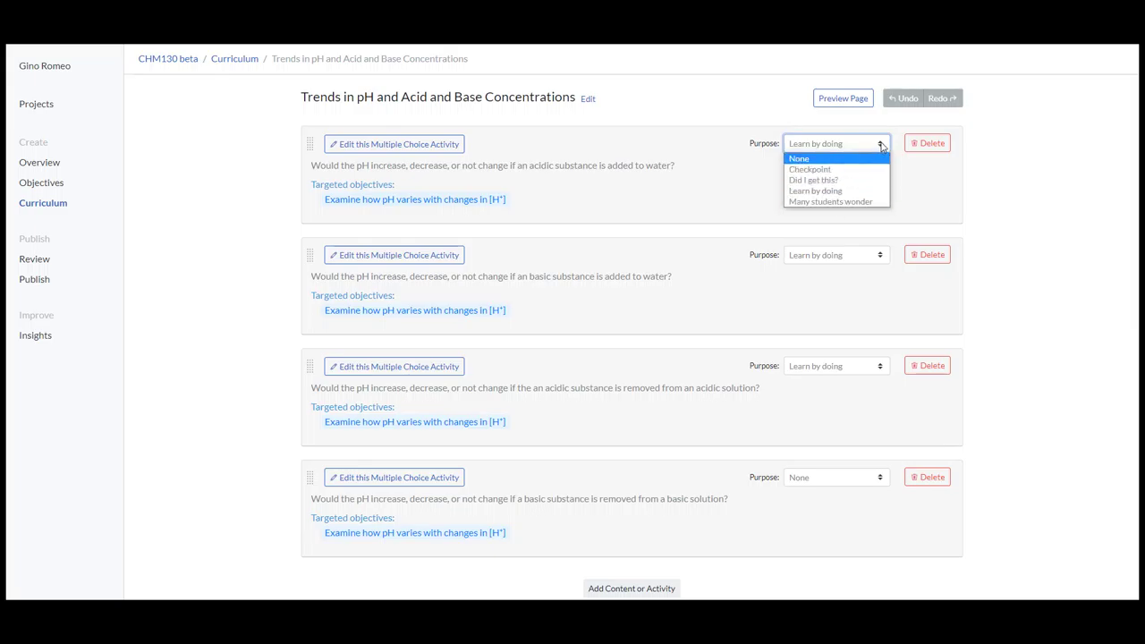
Step: Open the first multiple choice activity for editing and examine its question stem, answer choices, answer feedback and hints
click(420, 145)
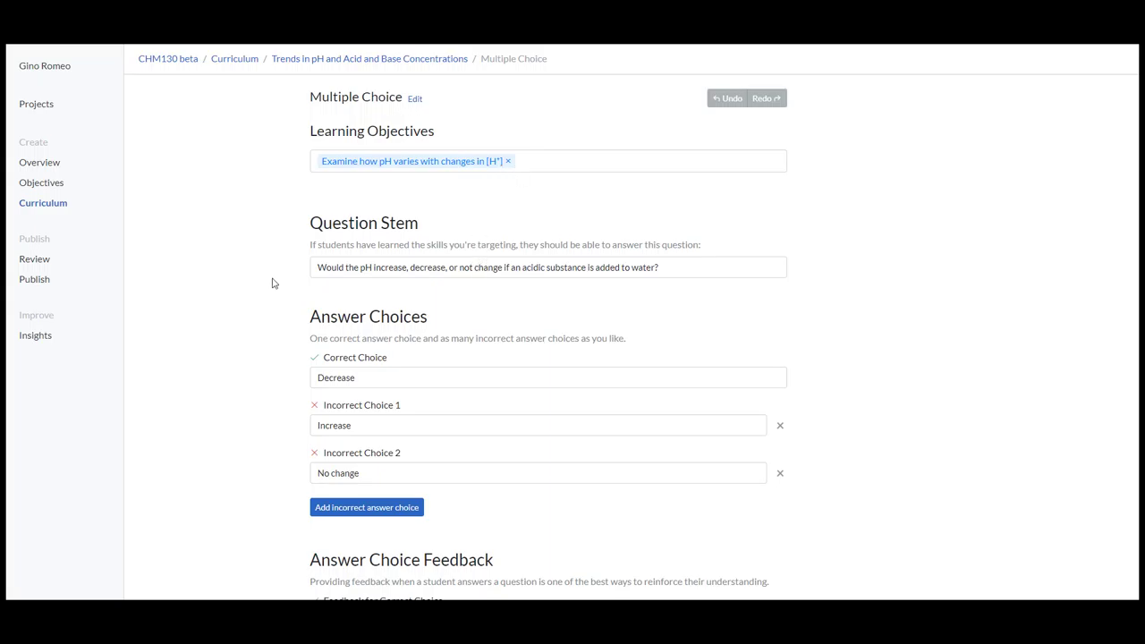
scroll(273, 283, down, 2)
scroll(273, 283, down, 3)
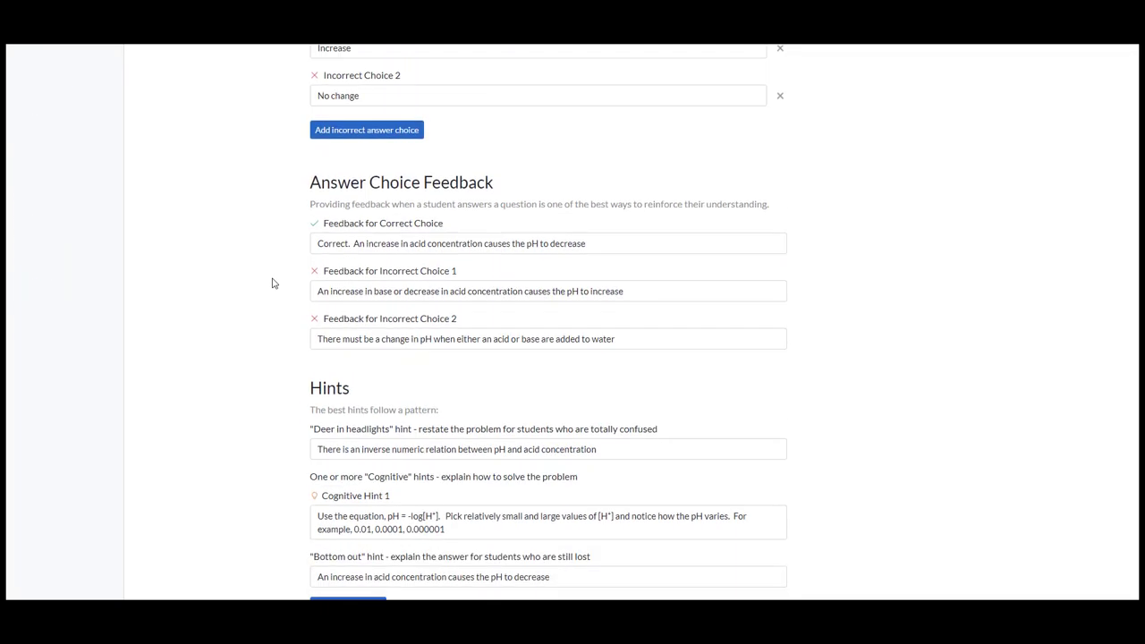
scroll(273, 283, down, 1)
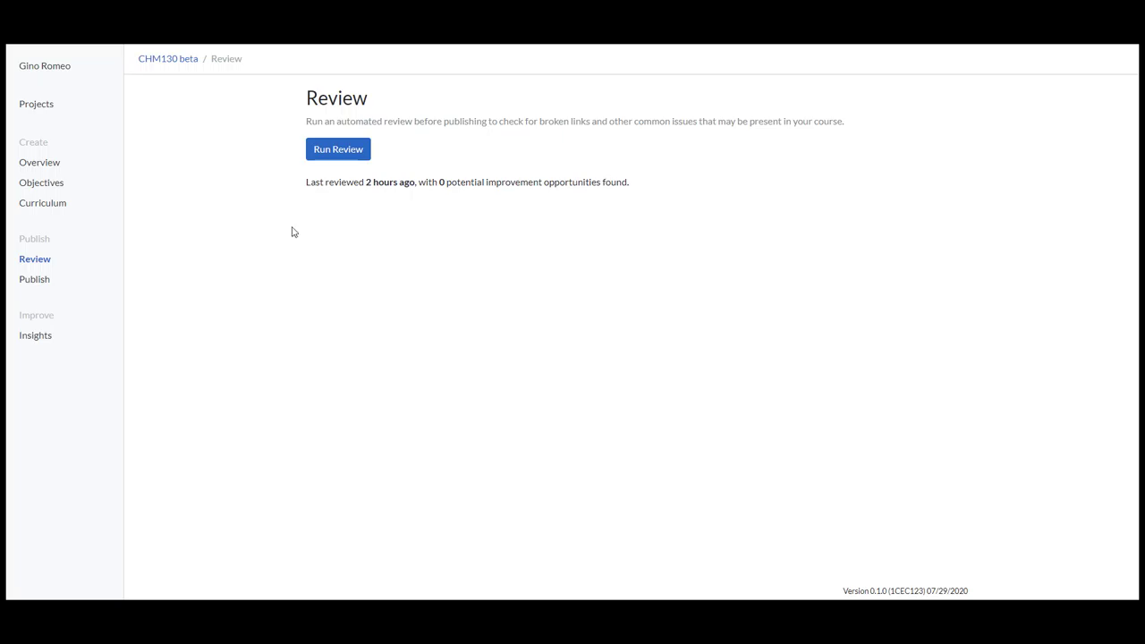
Step: View the course's publishing status after its automated review page
click(40, 284)
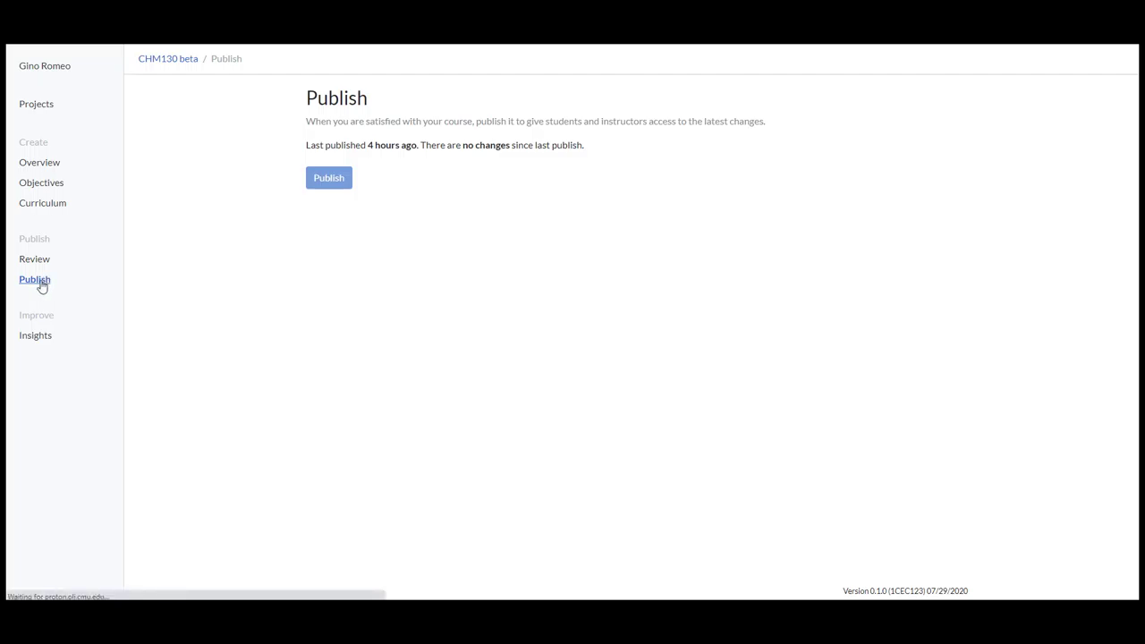